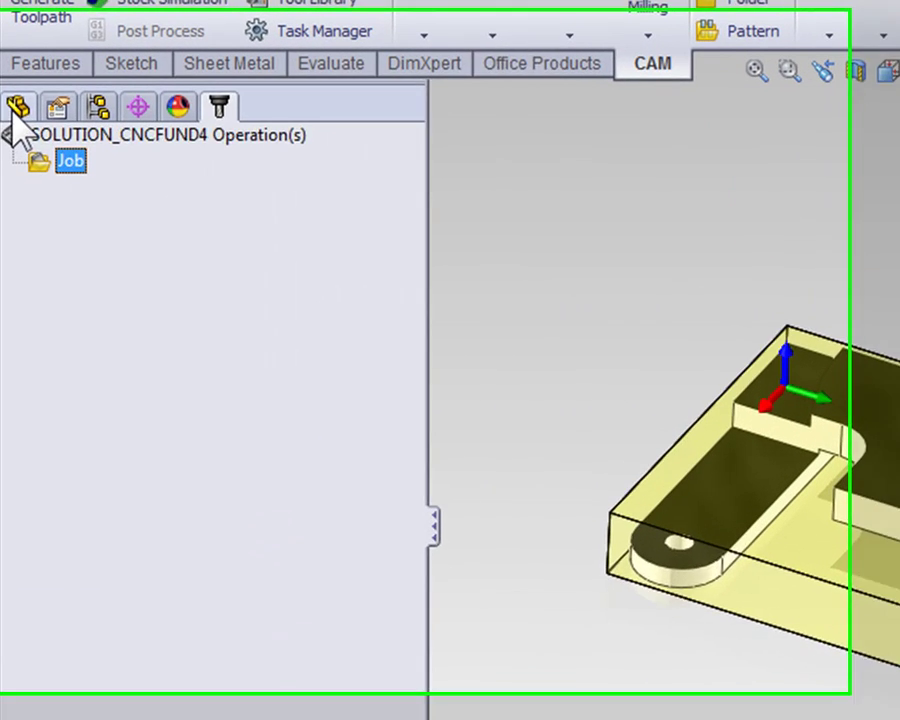
Display the 5.0000 × 3.5000 StockSketch_Rectangular around the lever, then return to the CAM operations tree
left_click(11, 147)
left_click(138, 546)
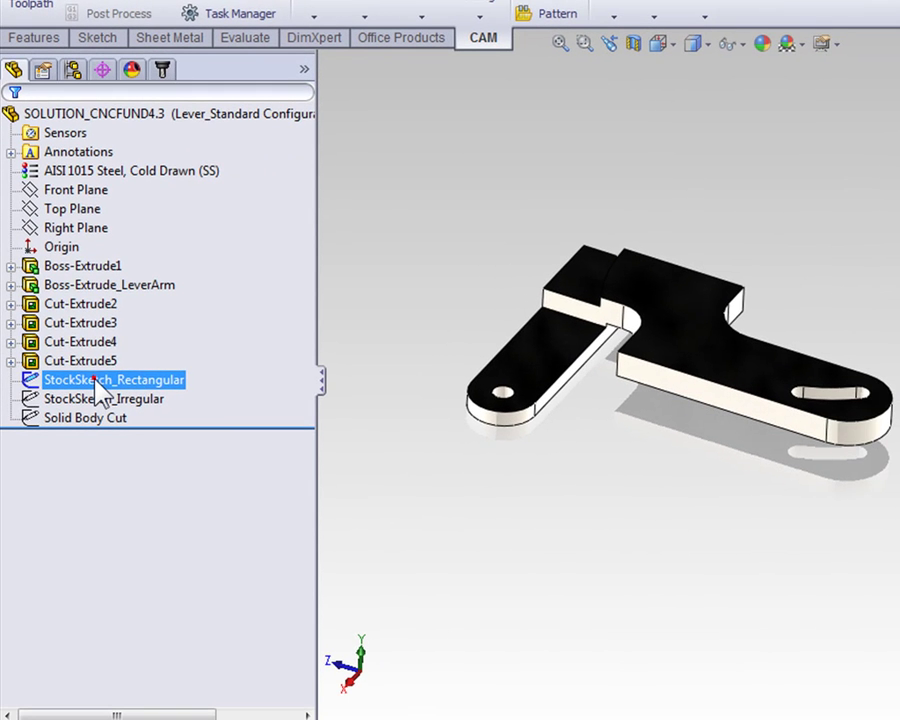
left_click(139, 546)
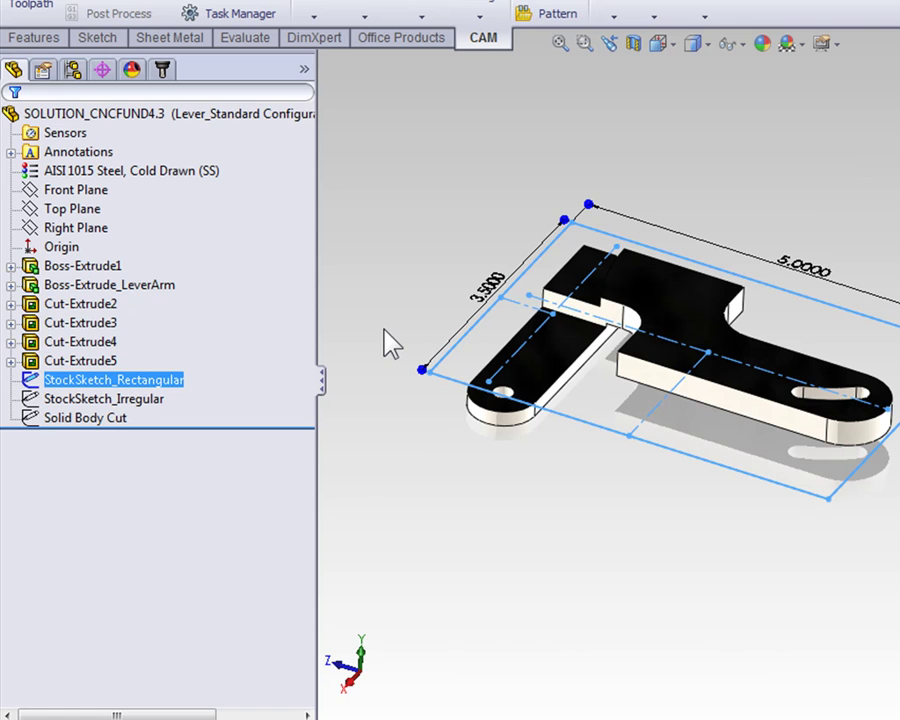
left_click(163, 69)
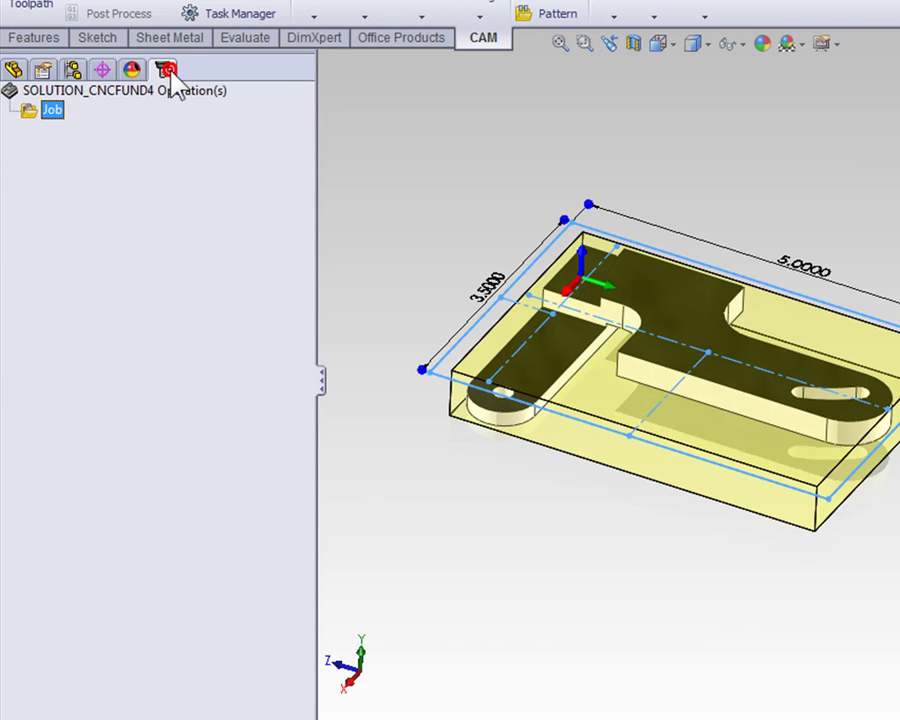
Edit the Job so its stock is From Extruded Sketch using StockSketch_Rectangular
right_click(59, 112)
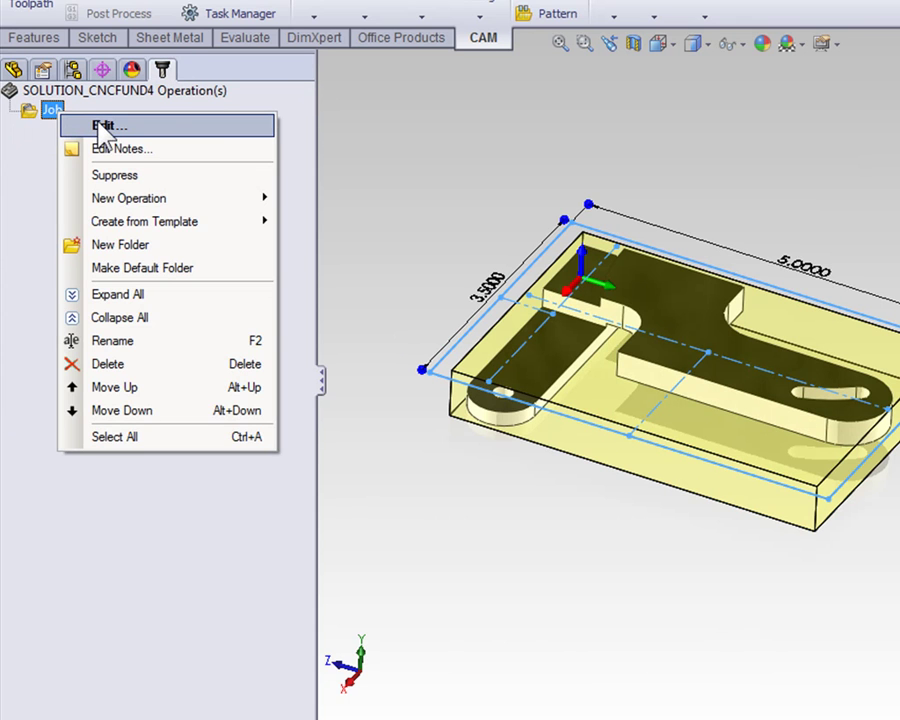
left_click(104, 127)
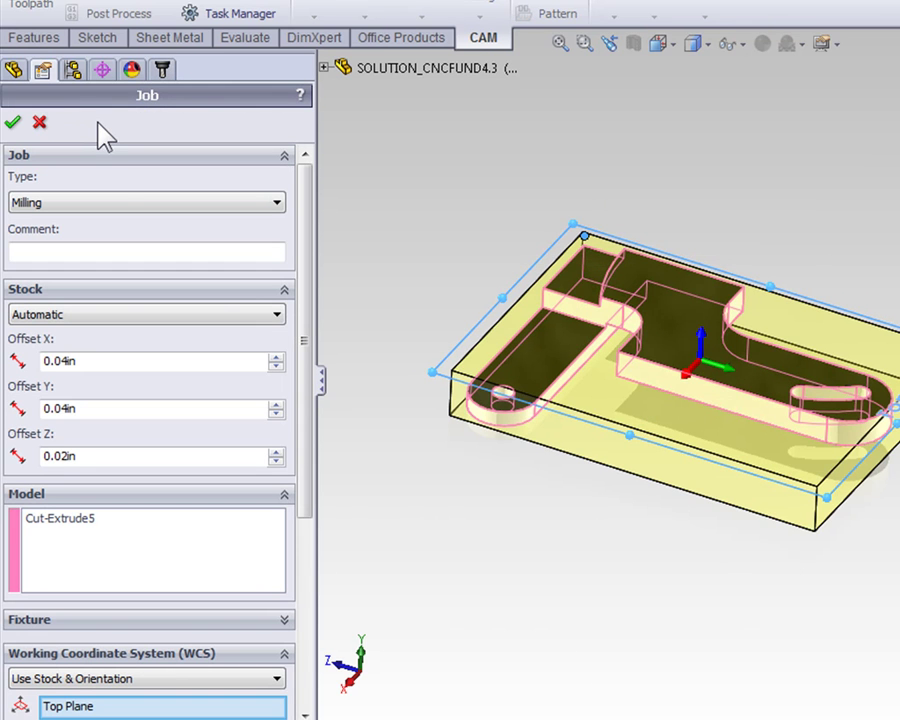
left_click(108, 313)
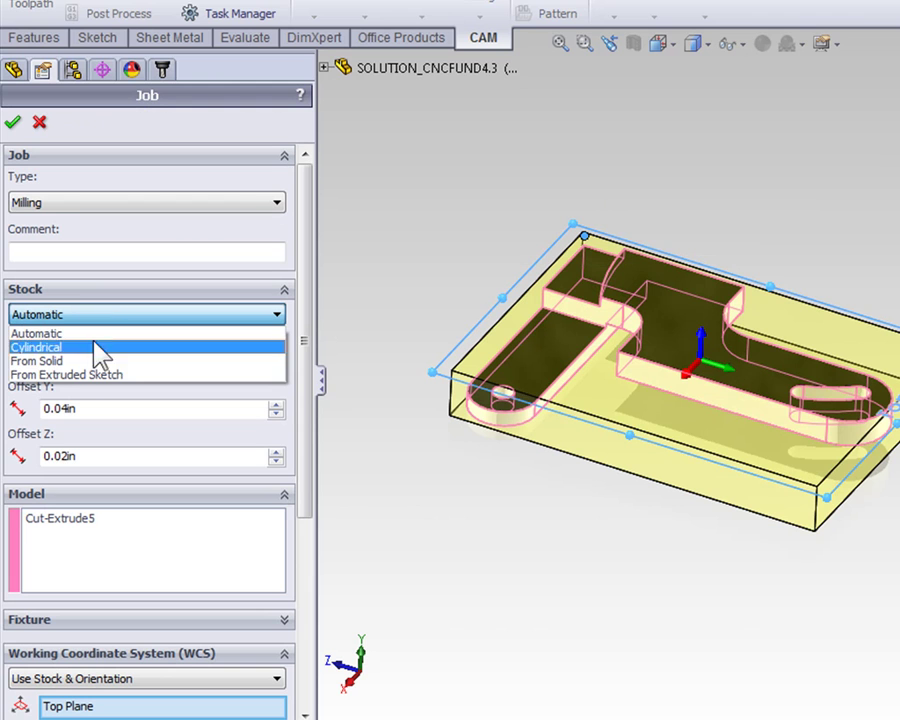
left_click(54, 374)
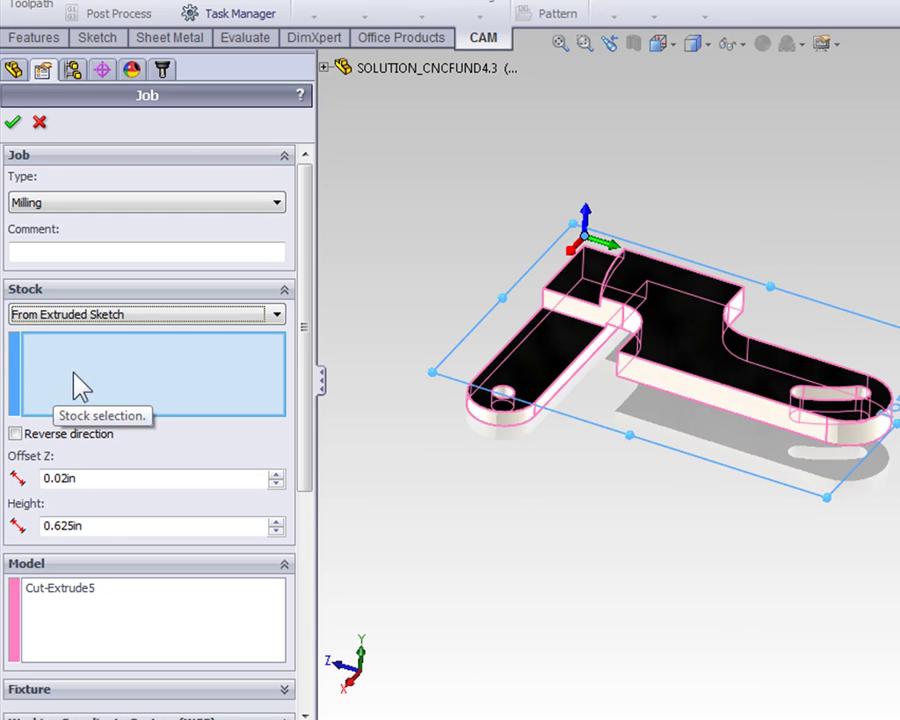
left_click(324, 68)
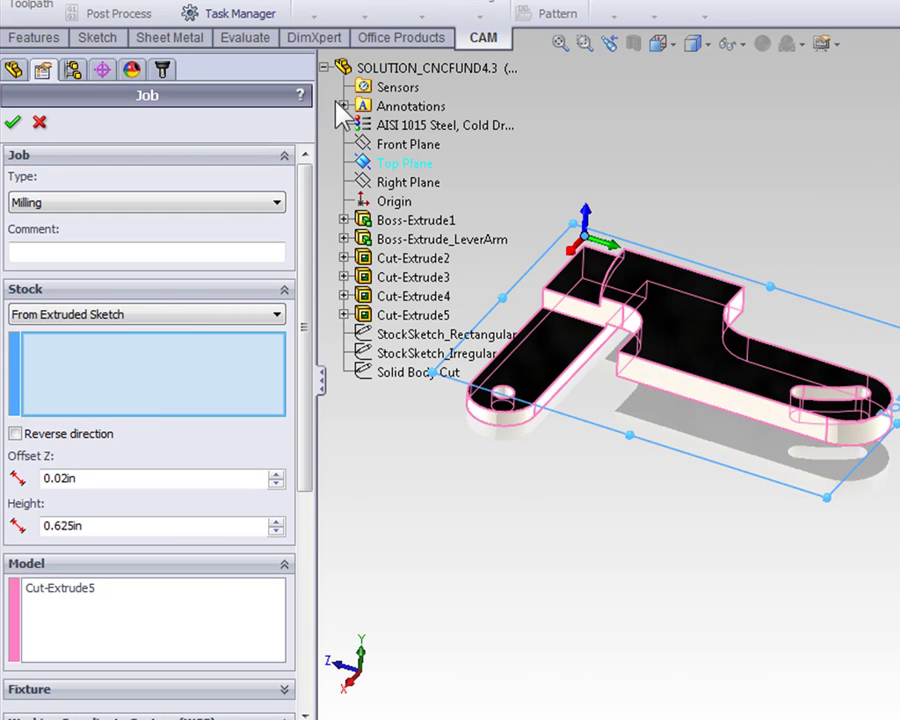
left_click(397, 338)
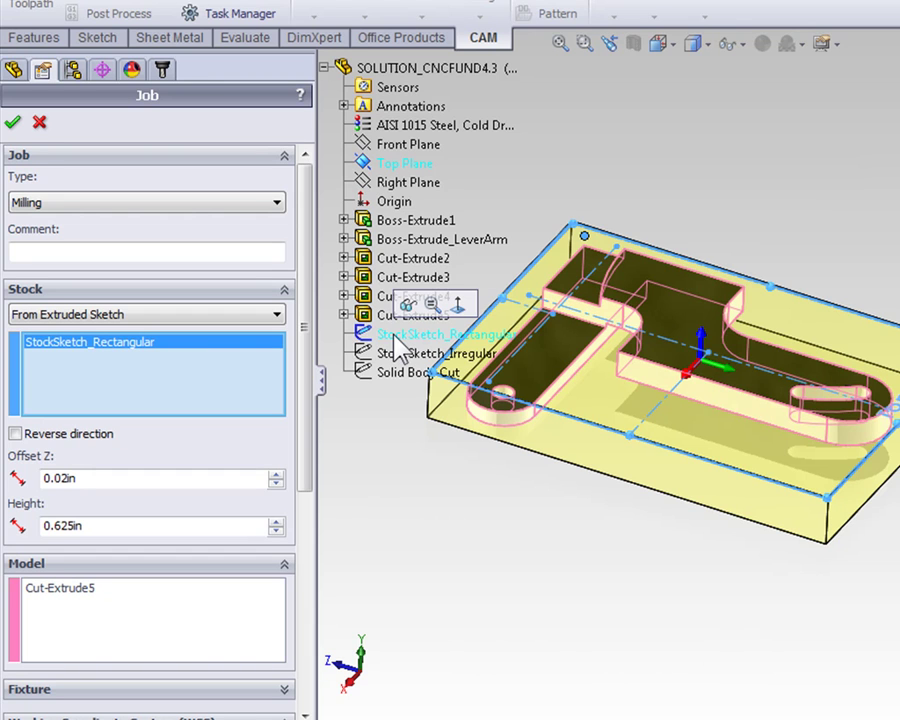
Set the extruded stock's Offset Z to 0.040 in and its height from 0.625 in to 1 in
left_click(115, 484)
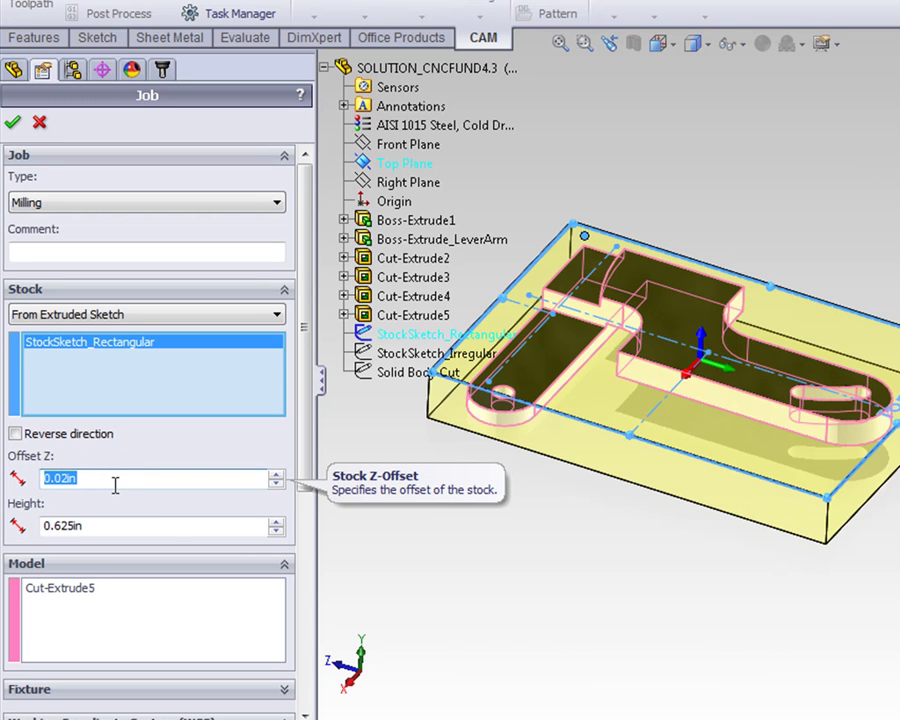
type(".040")
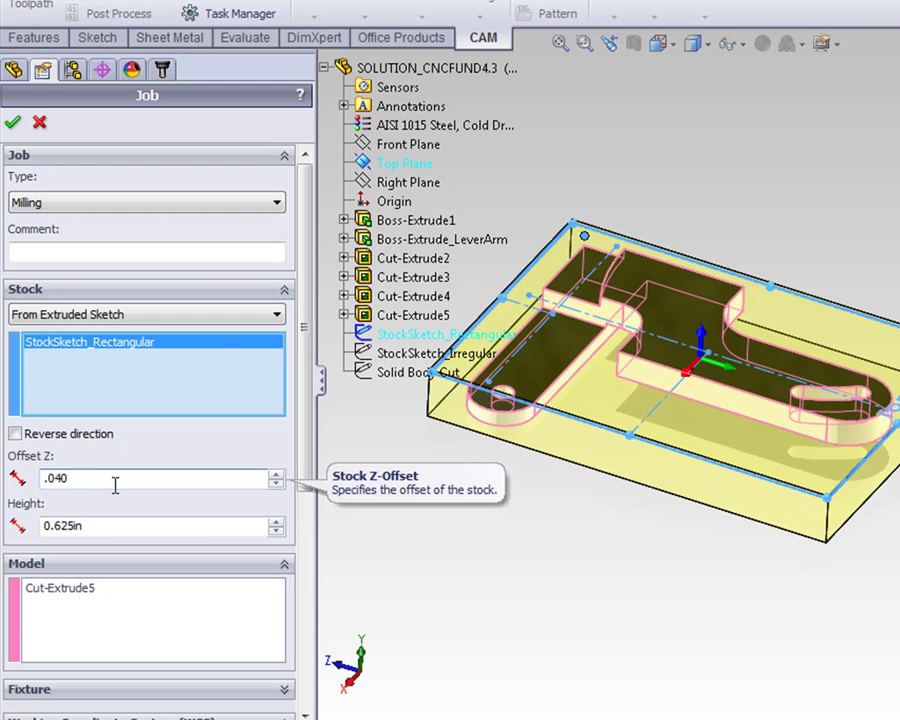
left_click(121, 526)
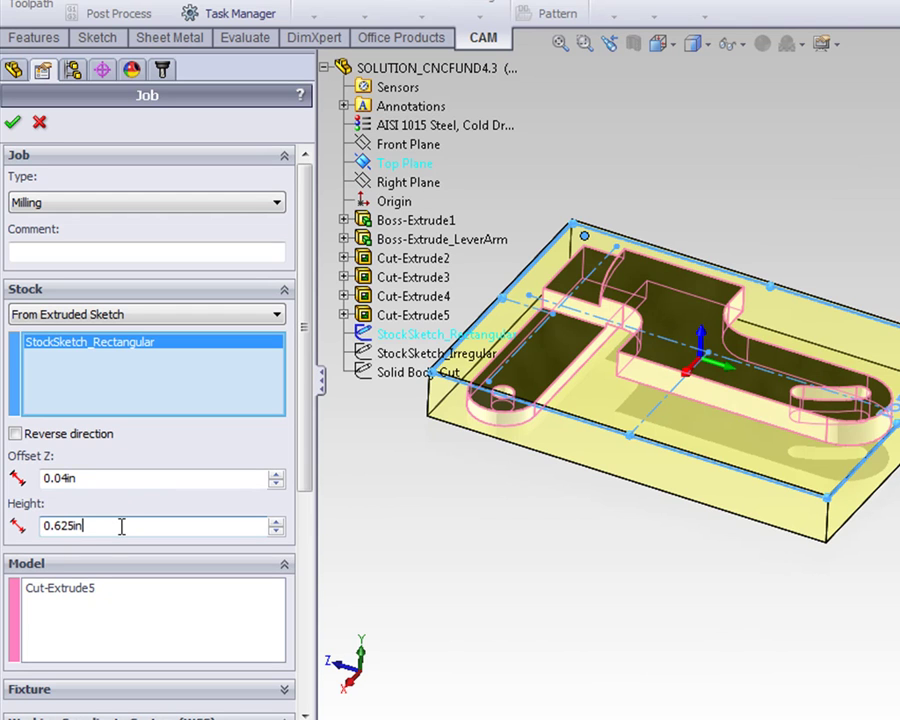
left_click_drag(121, 526, 40, 527)
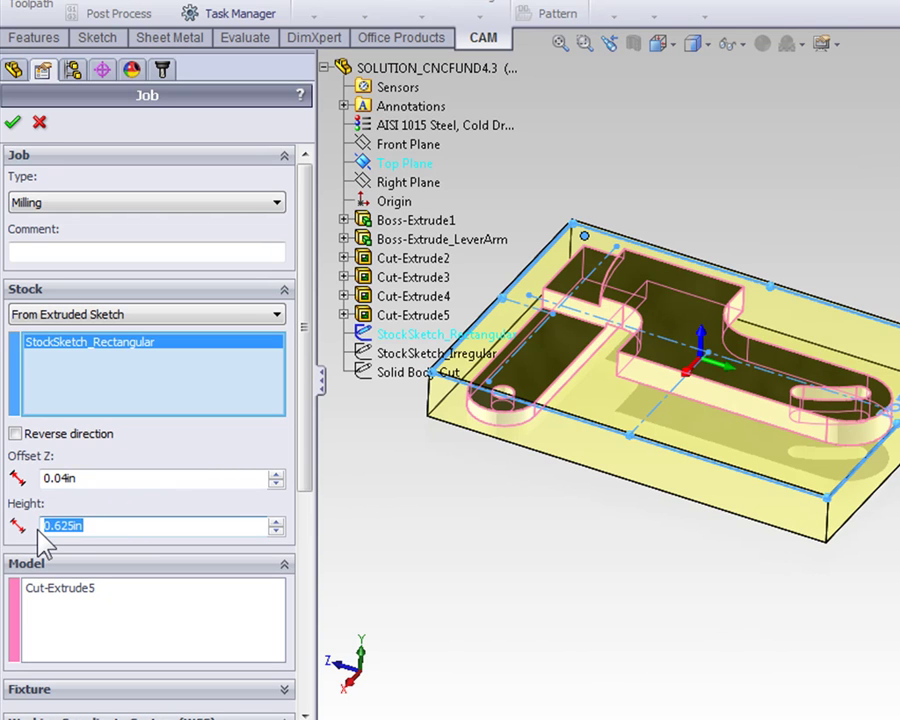
type("1")
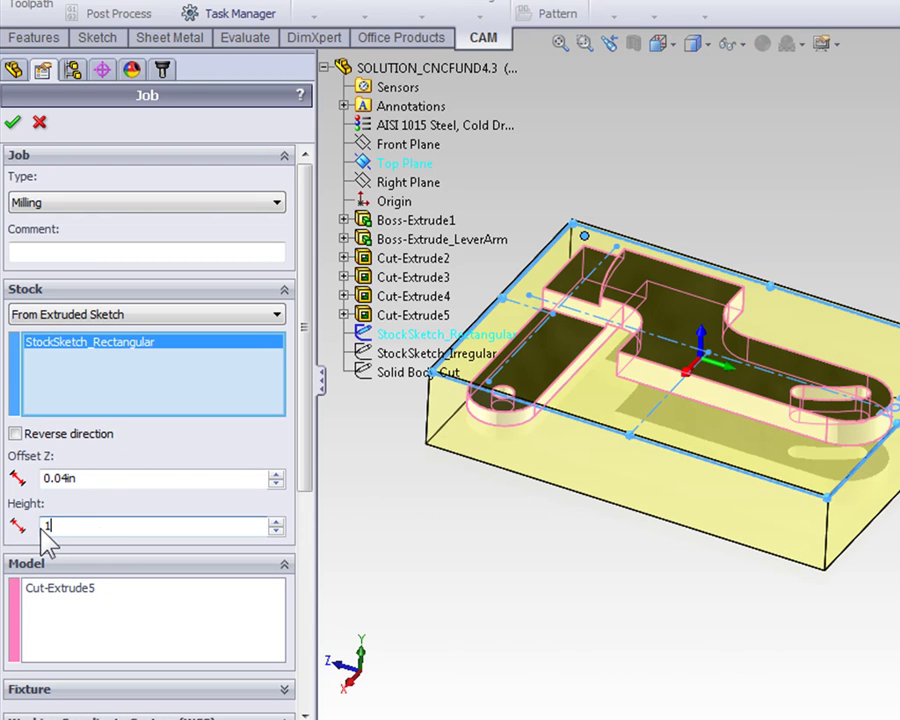
type("in")
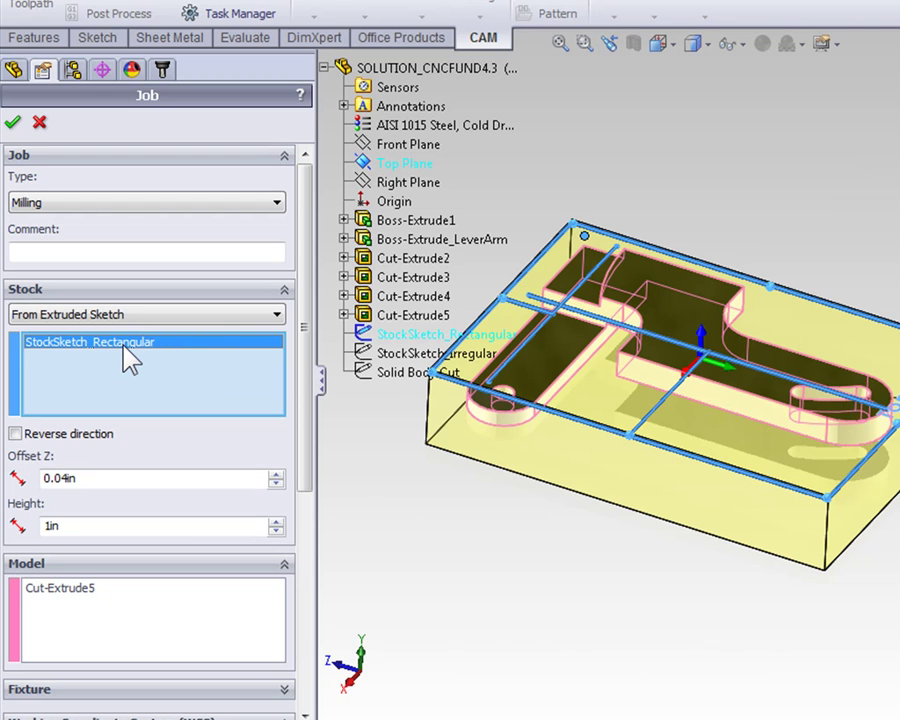
Replace StockSketch_Rectangular with StockSketch_Irregular as the stock sketch and apply the Job settings
key("Delete")
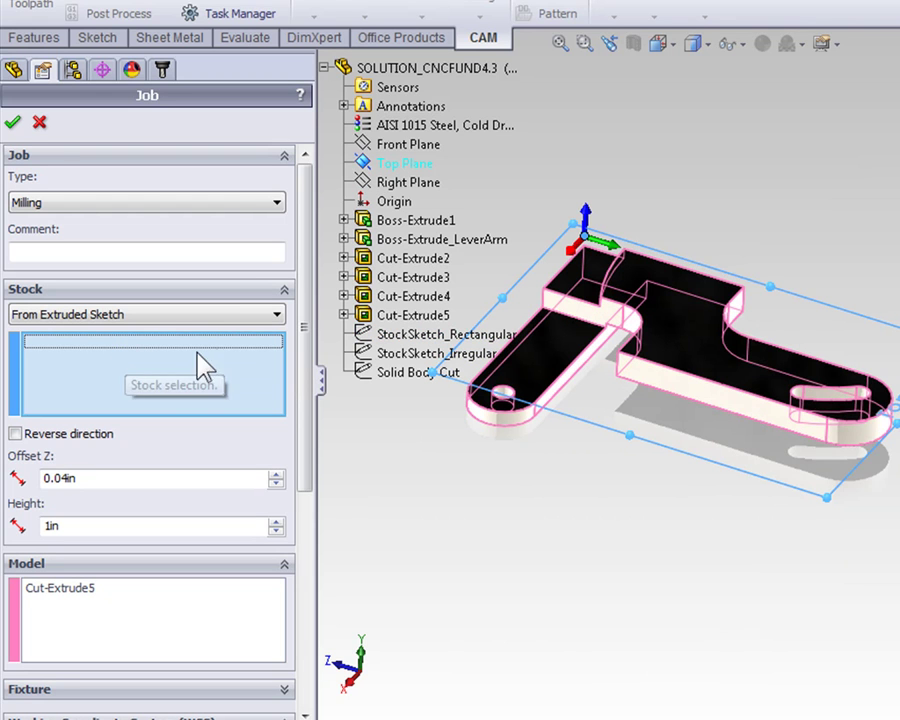
left_click(396, 357)
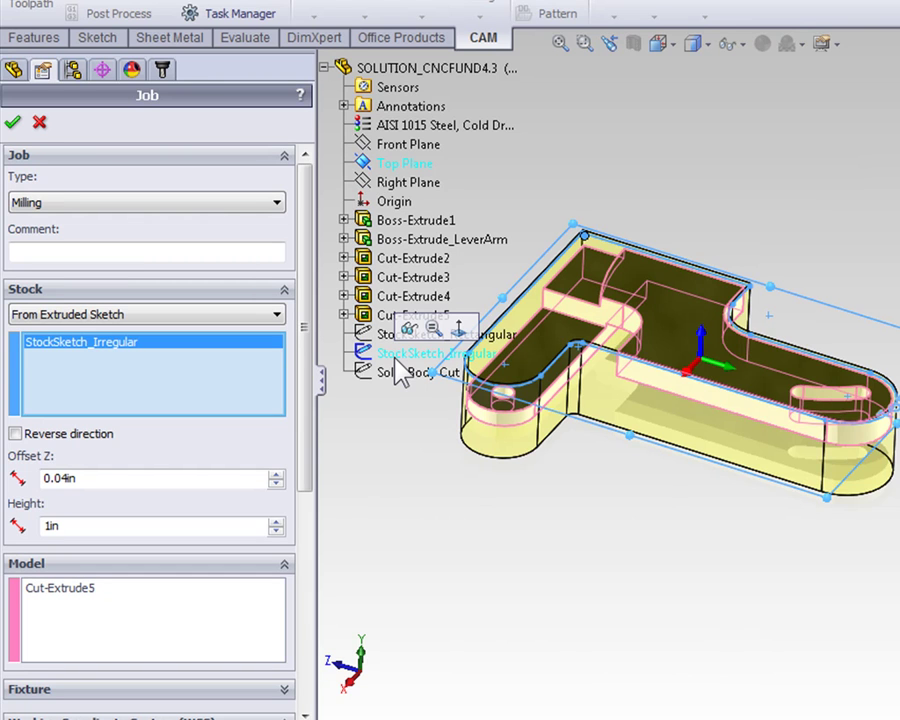
left_click(13, 122)
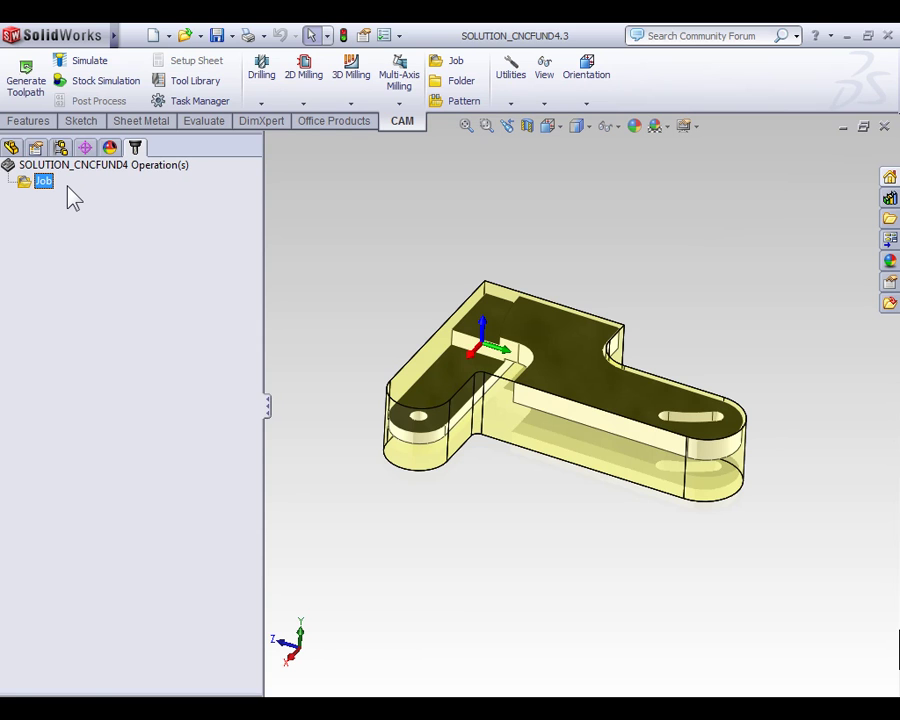
Select StockSketch_Irregular in the feature tree and start an Extruded Boss/Base on it
left_click(12, 148)
left_click(84, 421)
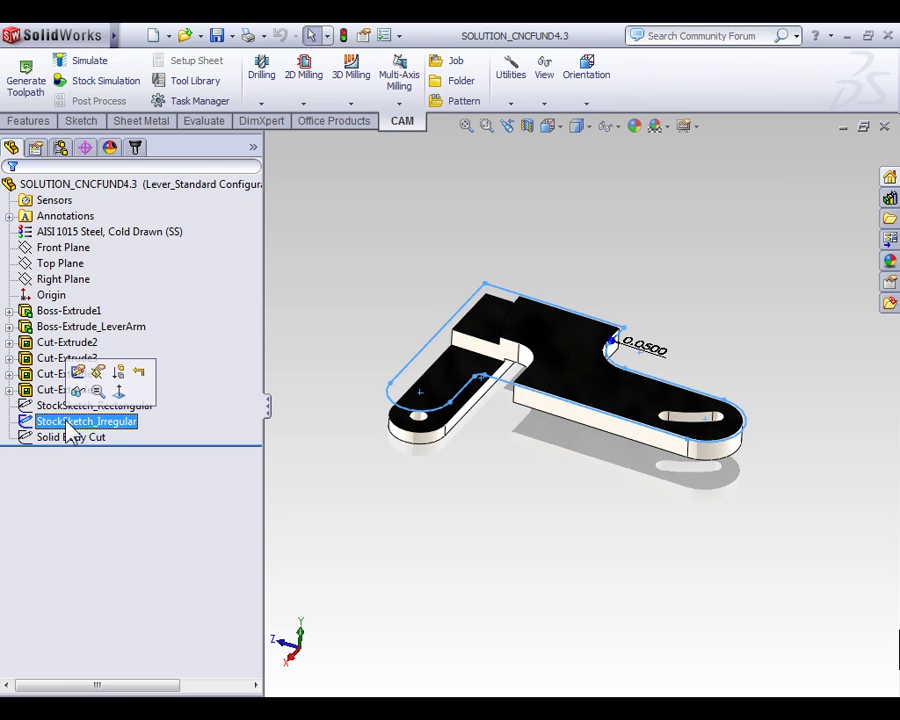
left_click(29, 121)
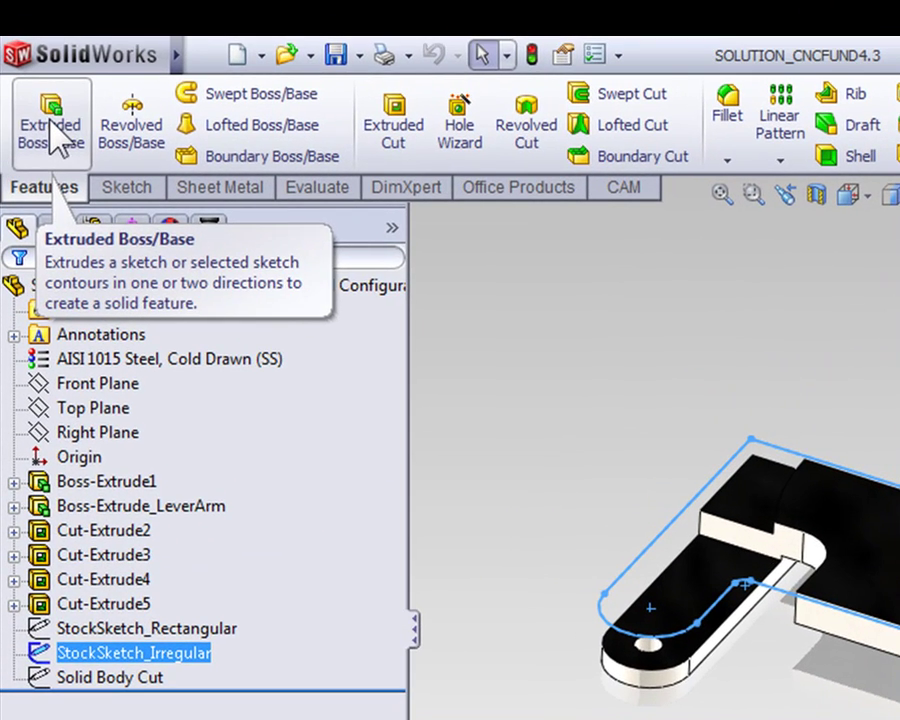
left_click(50, 135)
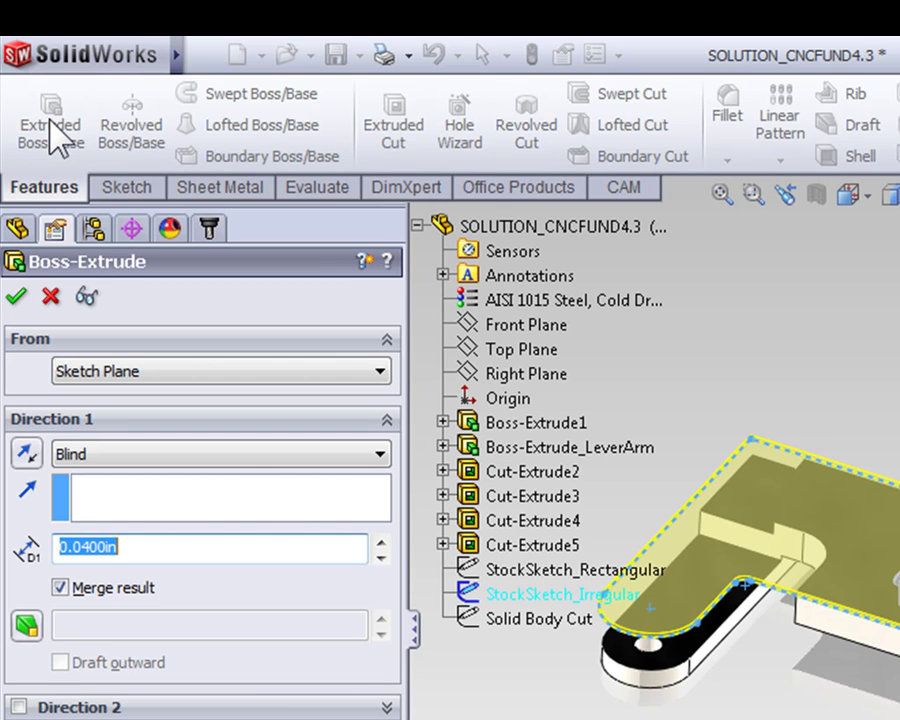
Extrude from a 0.040 in offset, Blind 1 in deep, reversed, with Merge result turned off
left_click(115, 372)
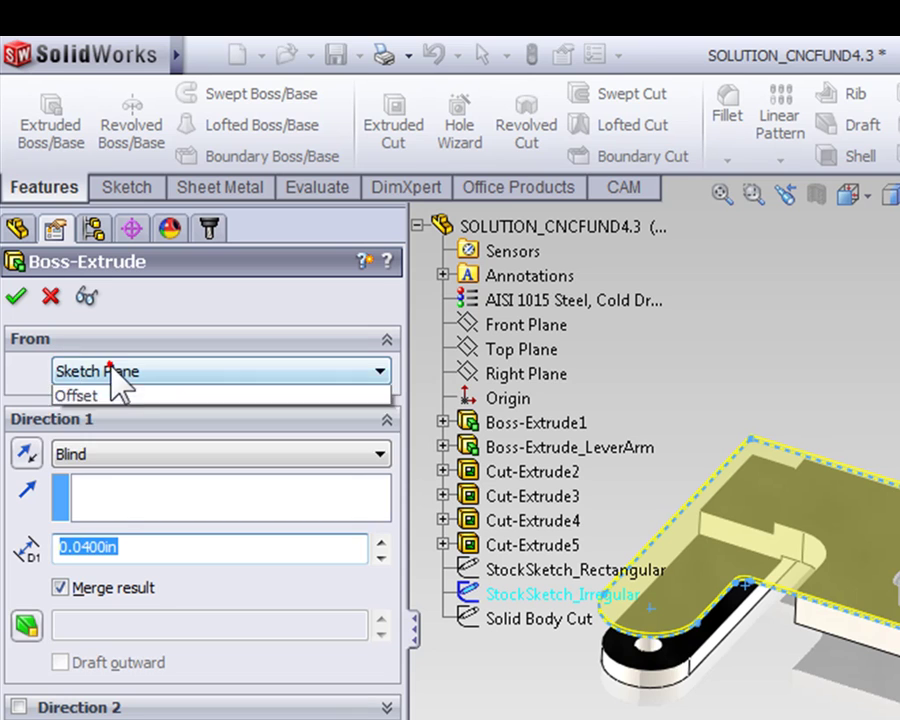
left_click(117, 450)
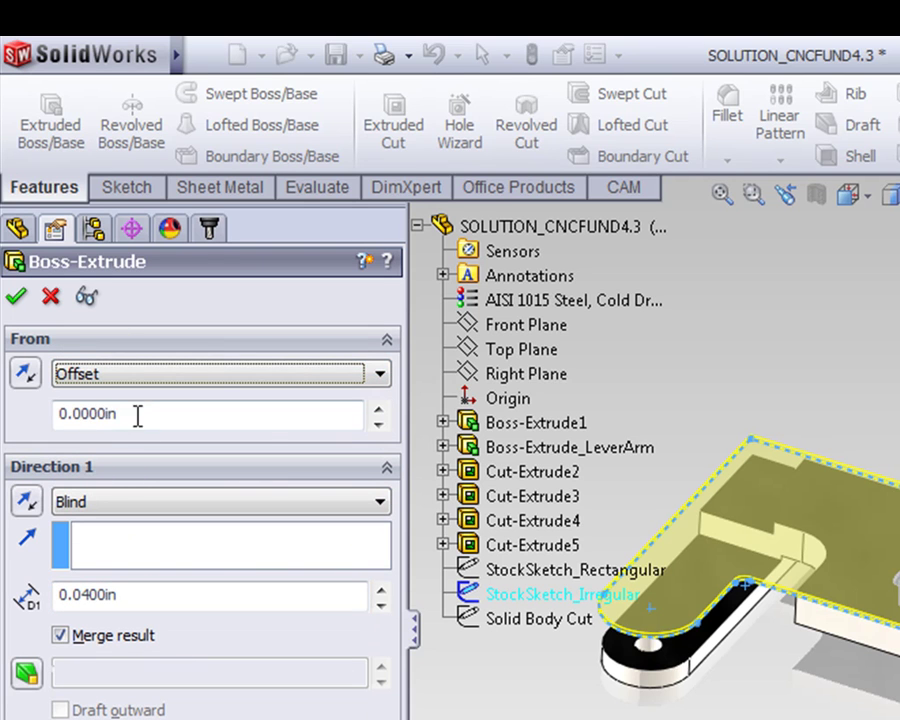
left_click(121, 413)
type(".040")
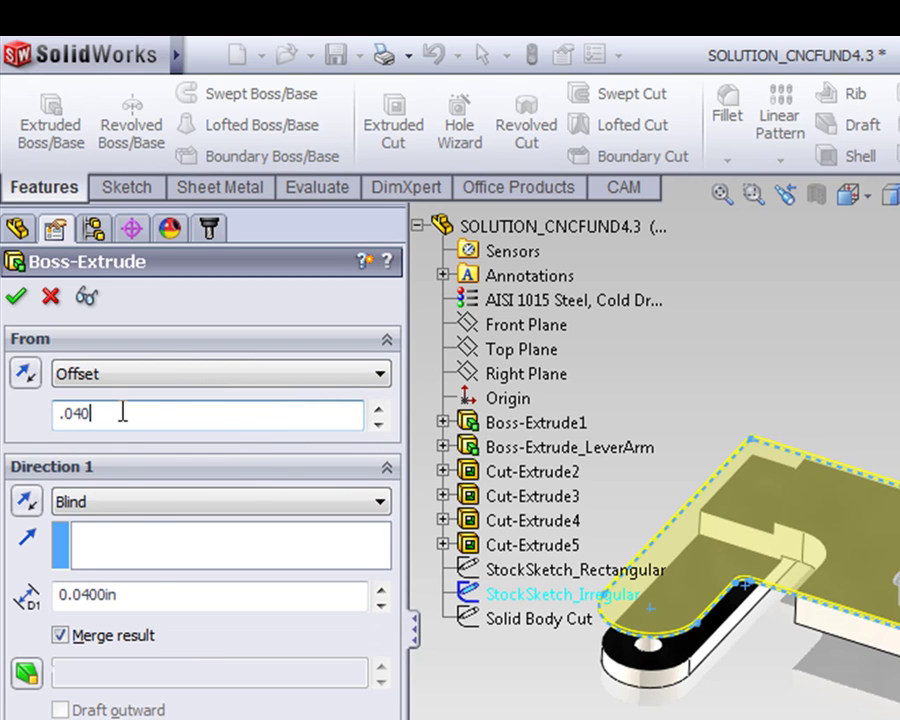
left_click(150, 590)
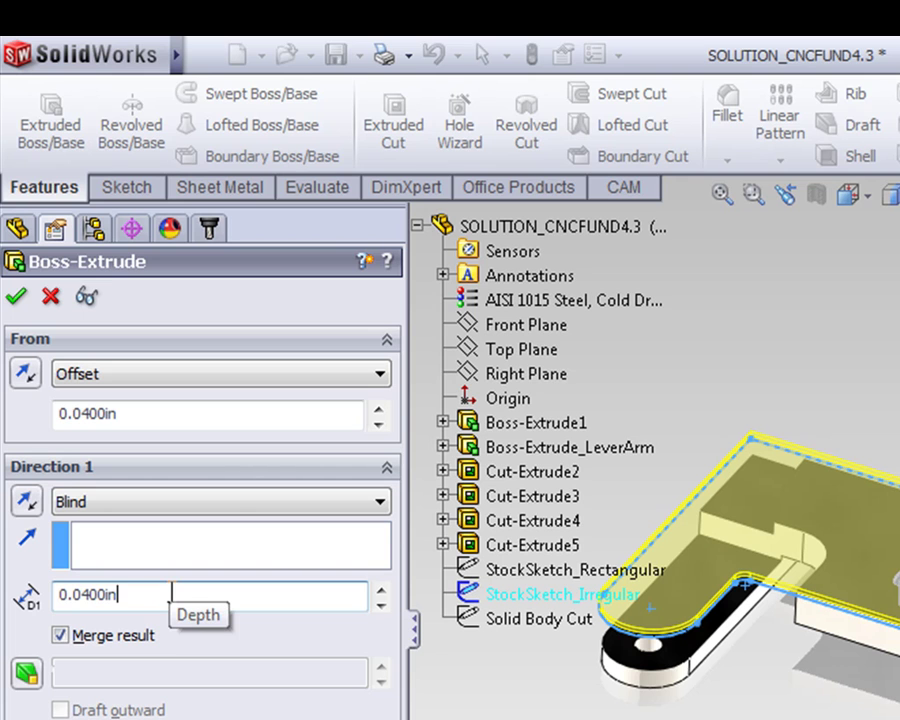
left_click_drag(171, 592, 60, 594)
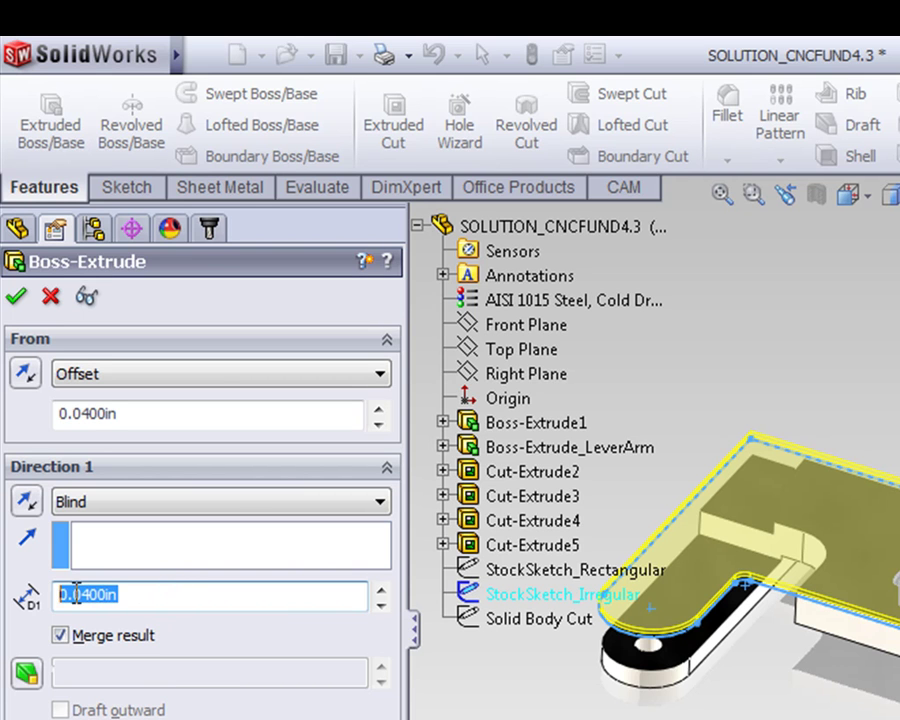
type("1")
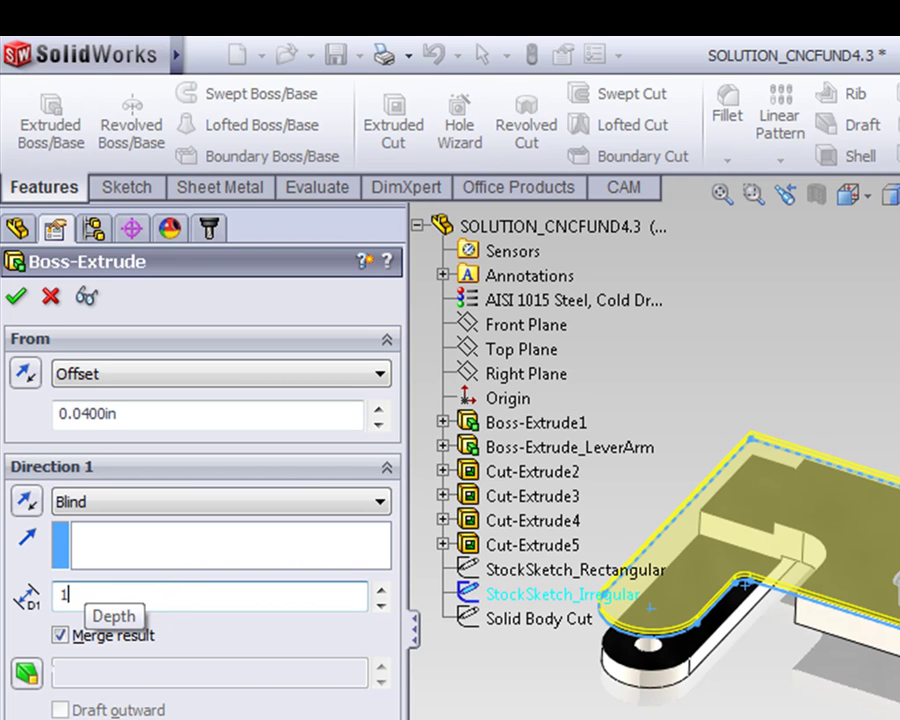
left_click(171, 556)
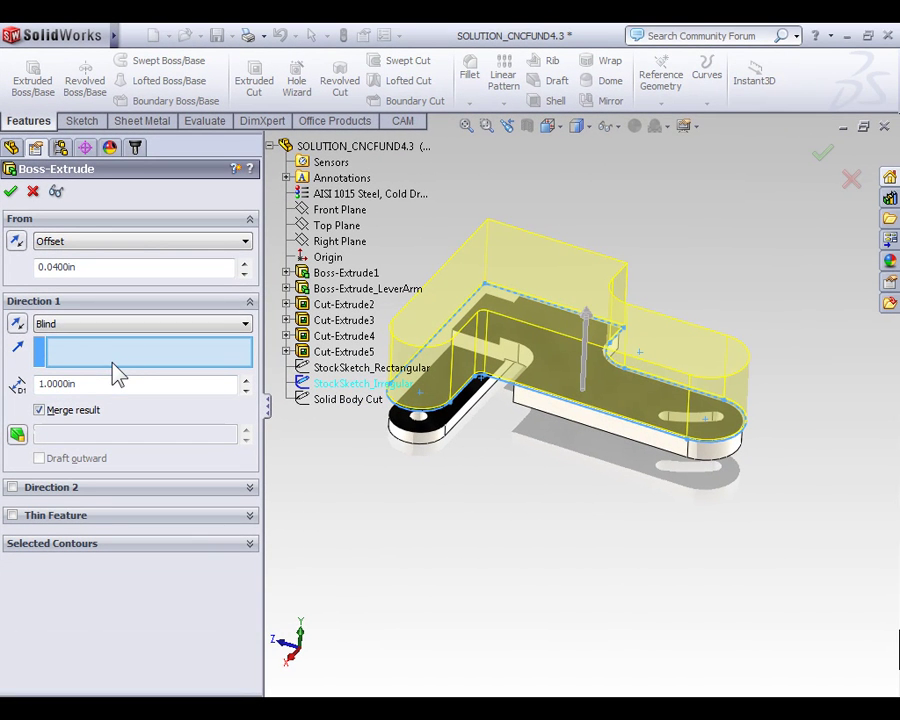
left_click(19, 325)
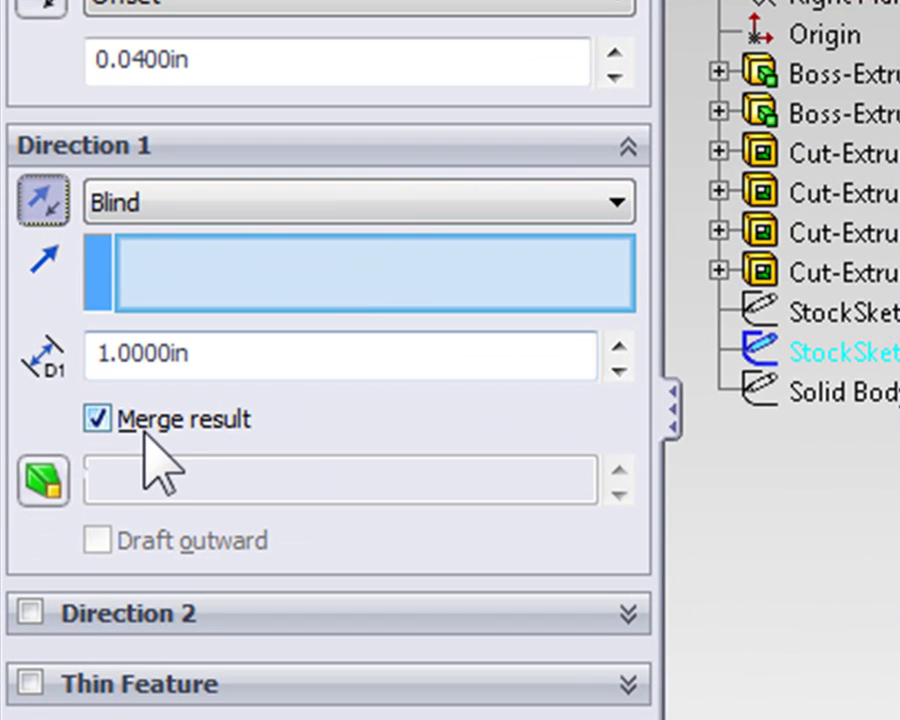
left_click(145, 422)
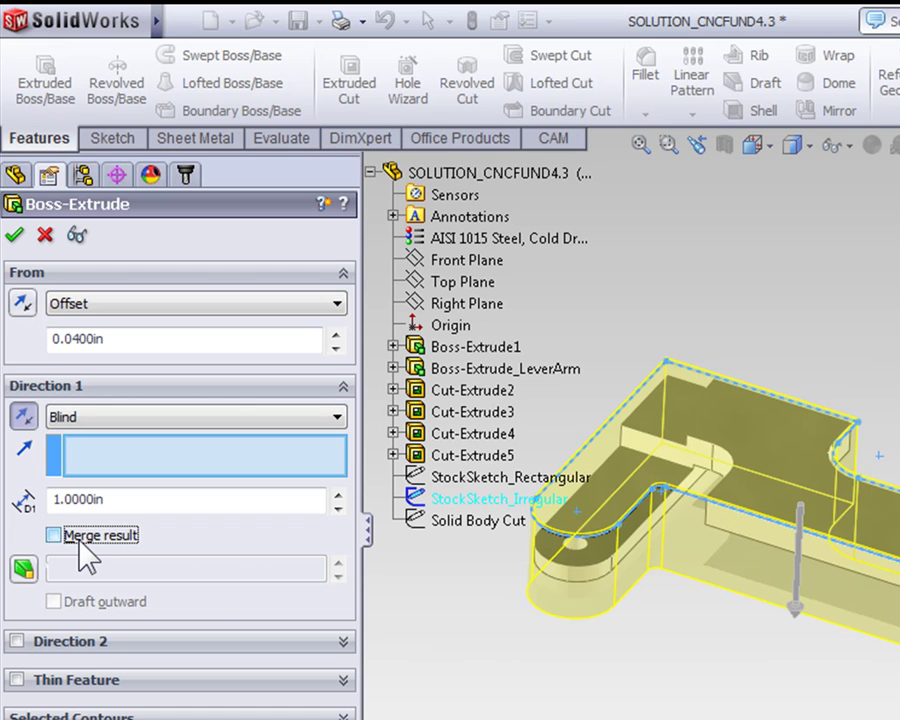
Accept the stock extrusion, compare bodies Cut-Extrude5 and Boss-Extrude3, and select the Solid Body Cut sketch
left_click(14, 234)
left_click(127, 318)
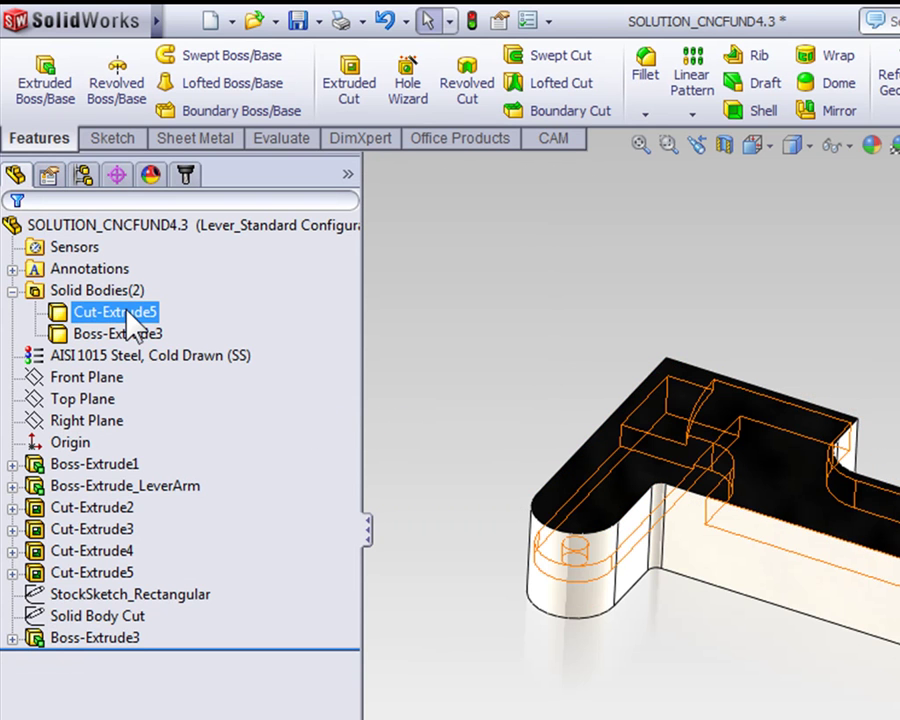
left_click(120, 336)
left_click(120, 316)
left_click(120, 336)
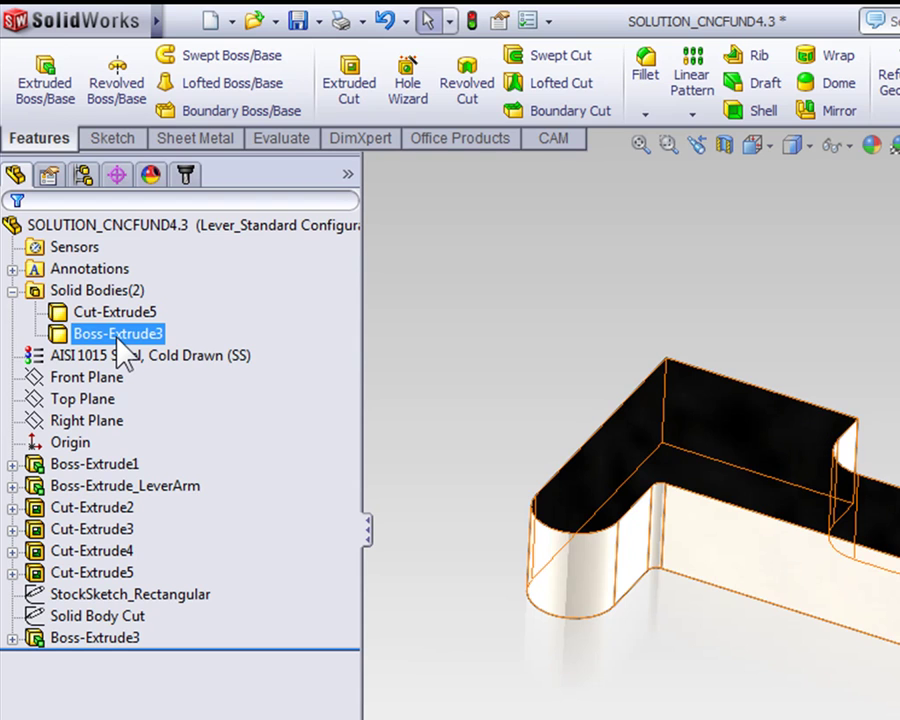
left_click(98, 618)
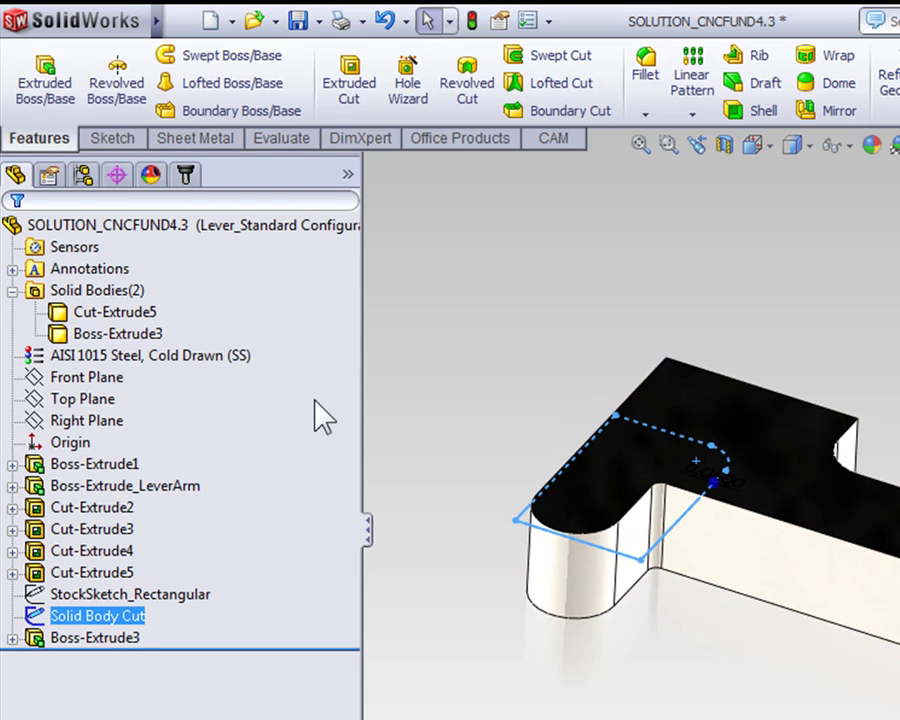
Start an extruded cut whose feature scope is limited to the Boss-Extrude3 body
left_click(360, 86)
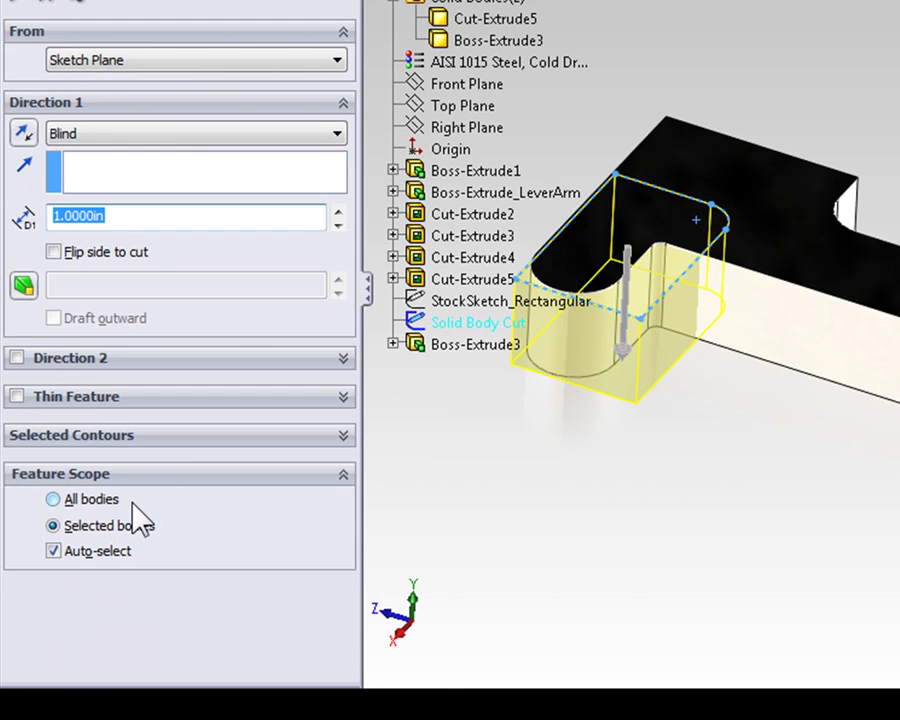
left_click(95, 551)
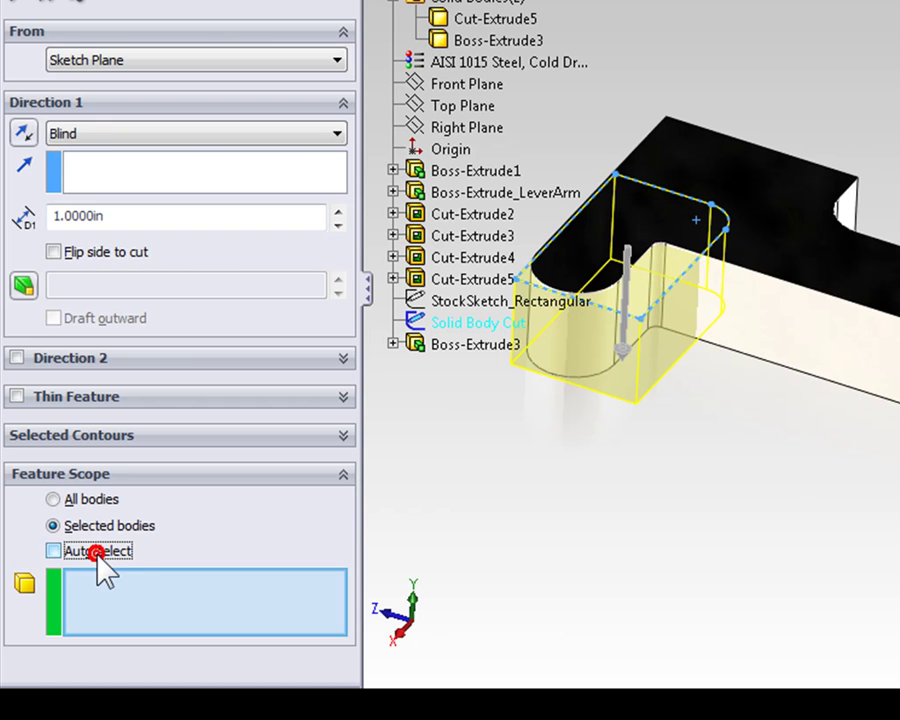
left_click(843, 345)
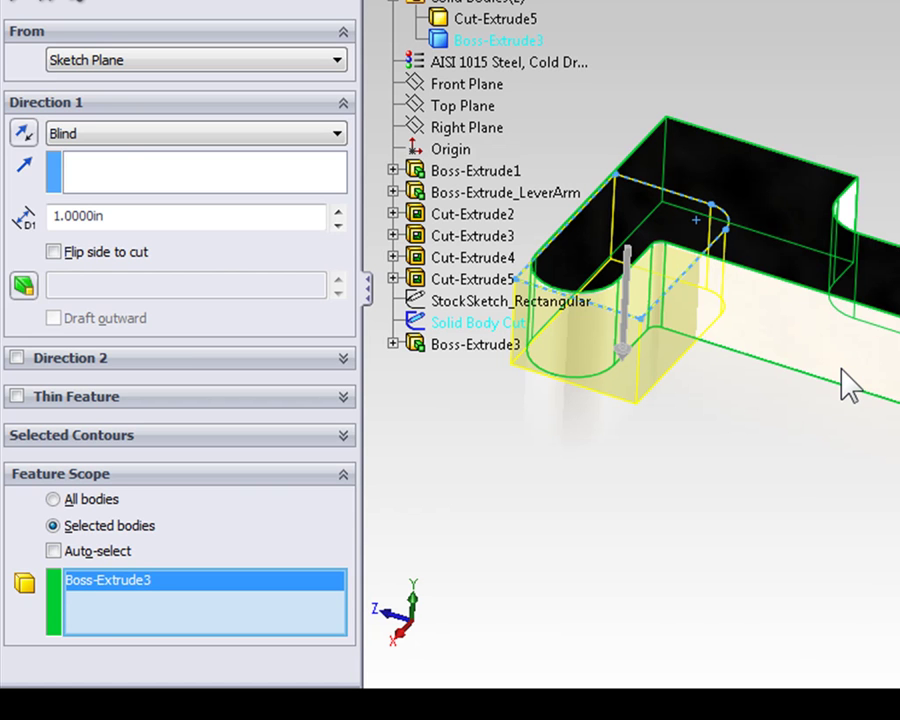
Set Direction 1 to Offset From Surface, 0.040 in from the part's top face
left_click(115, 137)
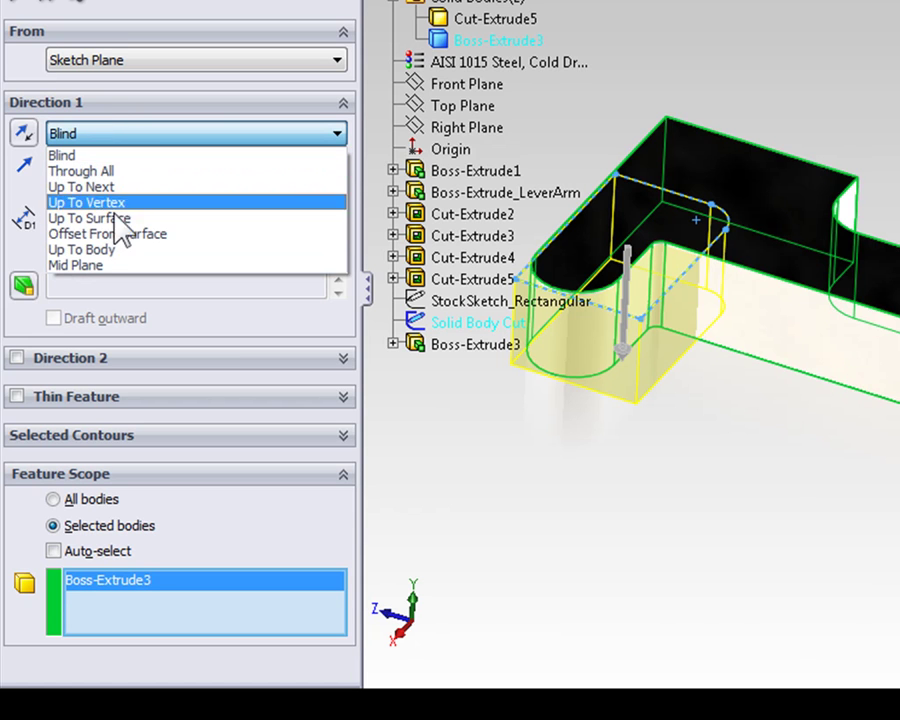
left_click(115, 235)
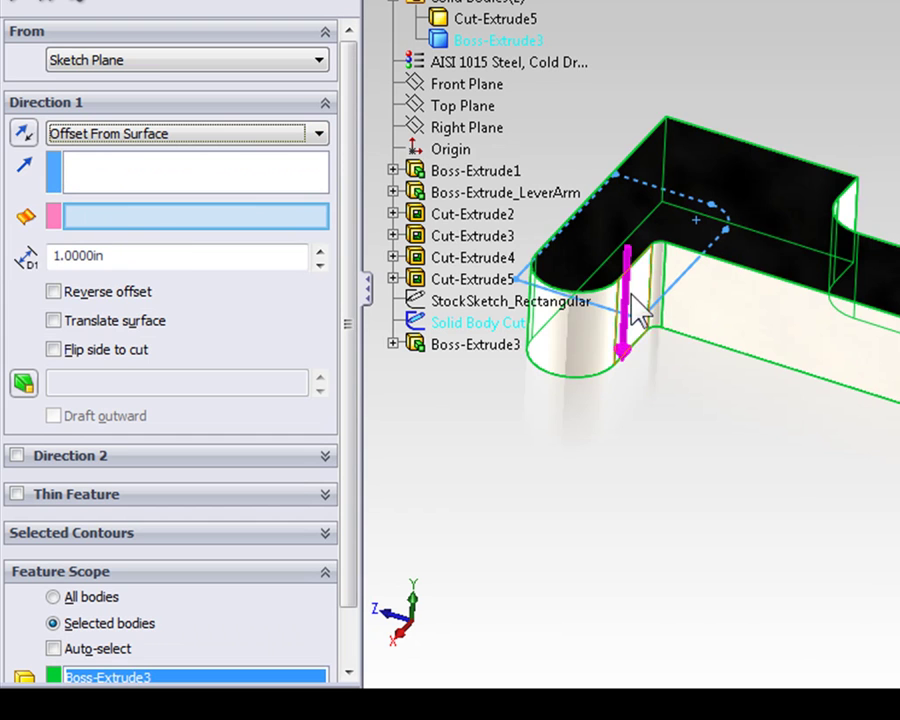
scroll(634, 308, "down", 3)
scroll(635, 300, "down", 2)
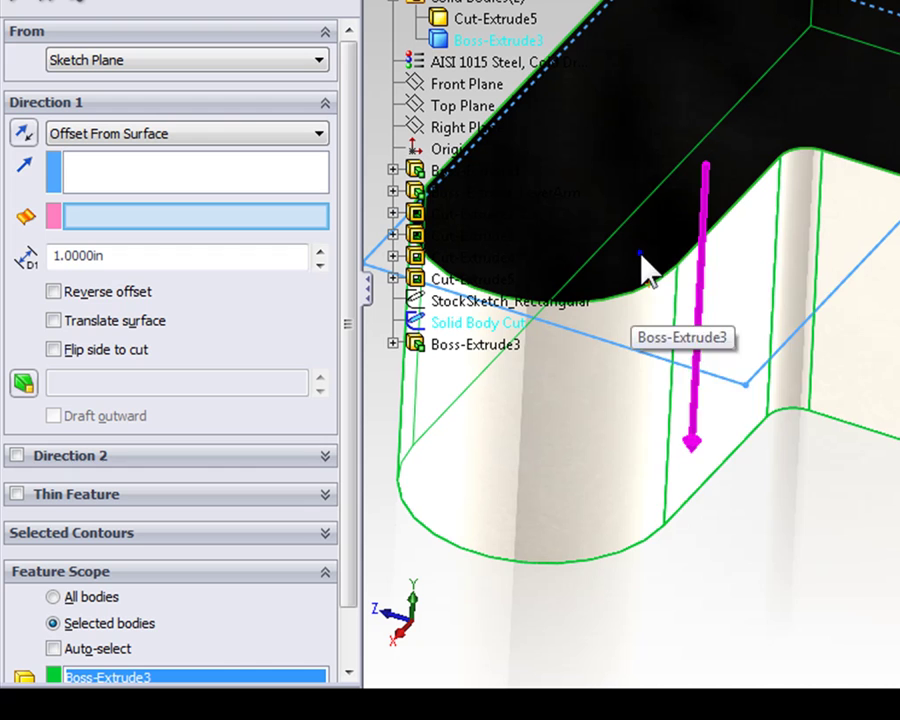
right_click(643, 258)
left_click(695, 270)
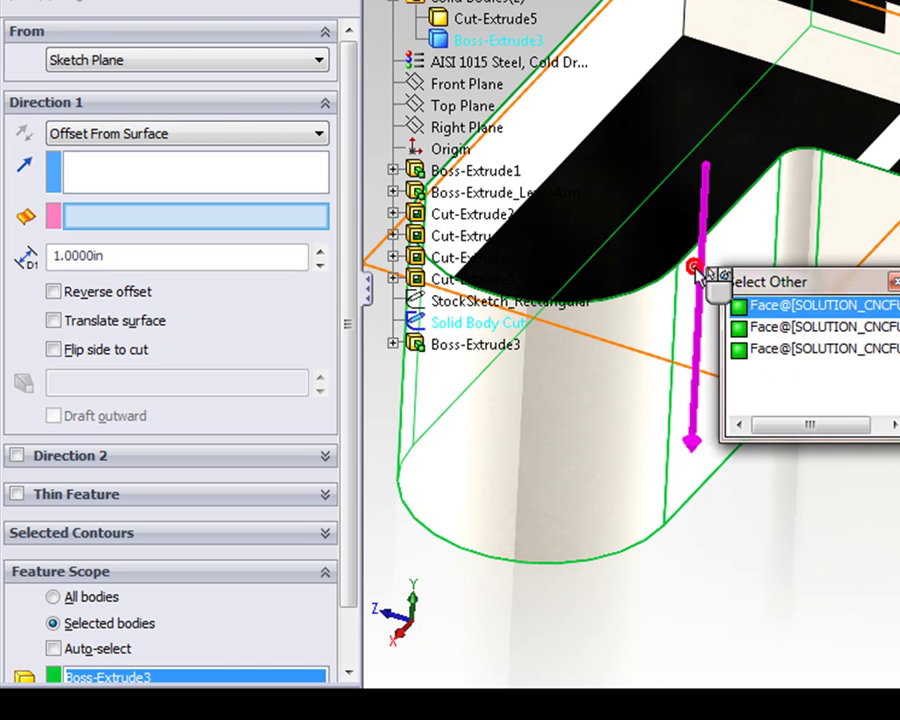
left_click(760, 316)
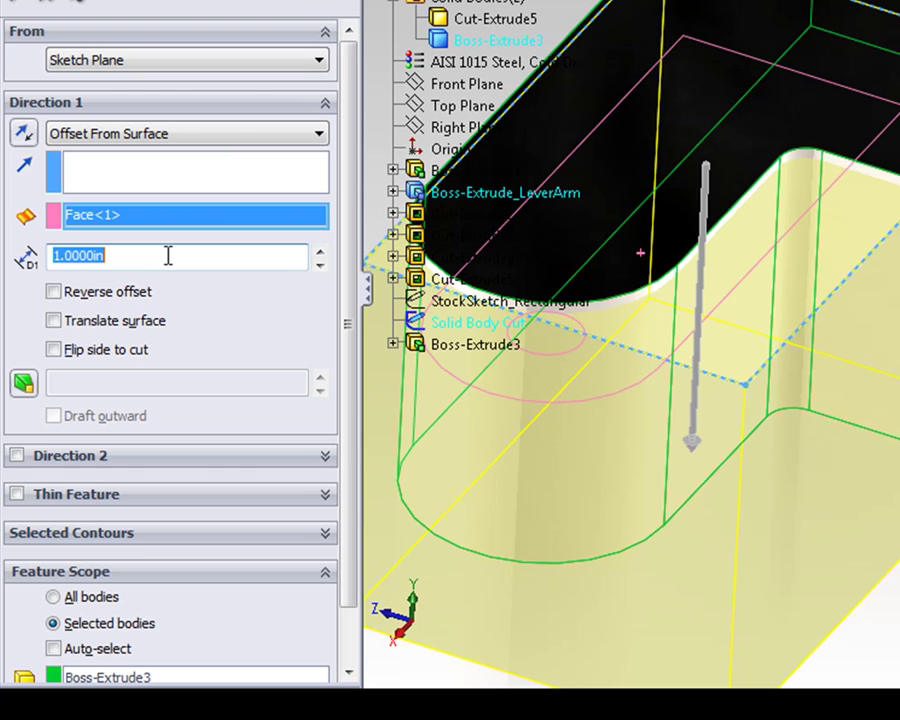
type(".040")
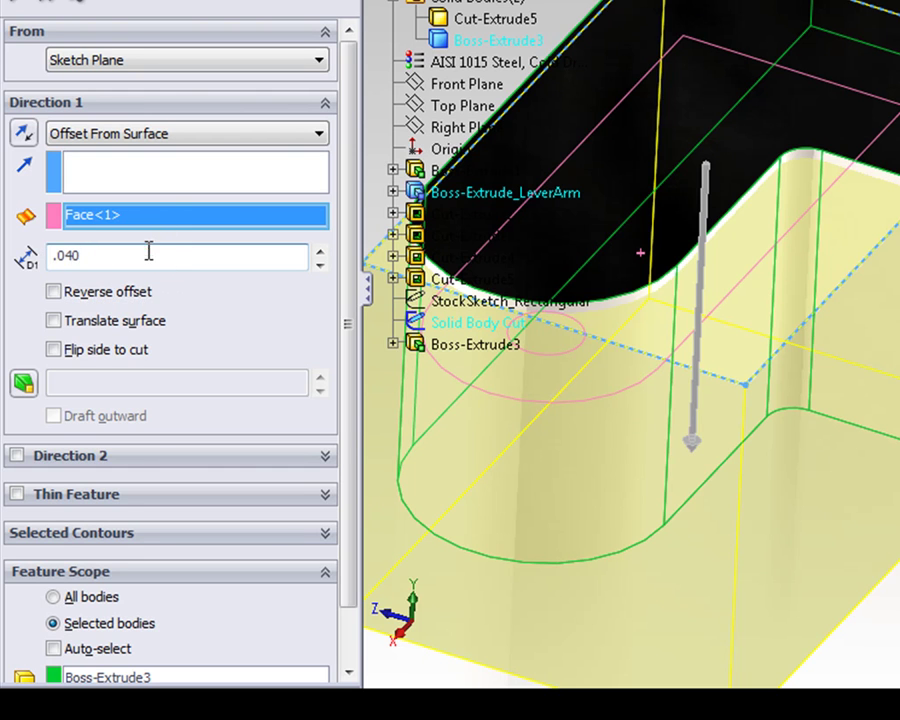
left_click(148, 180)
key("Up")
key("Up")
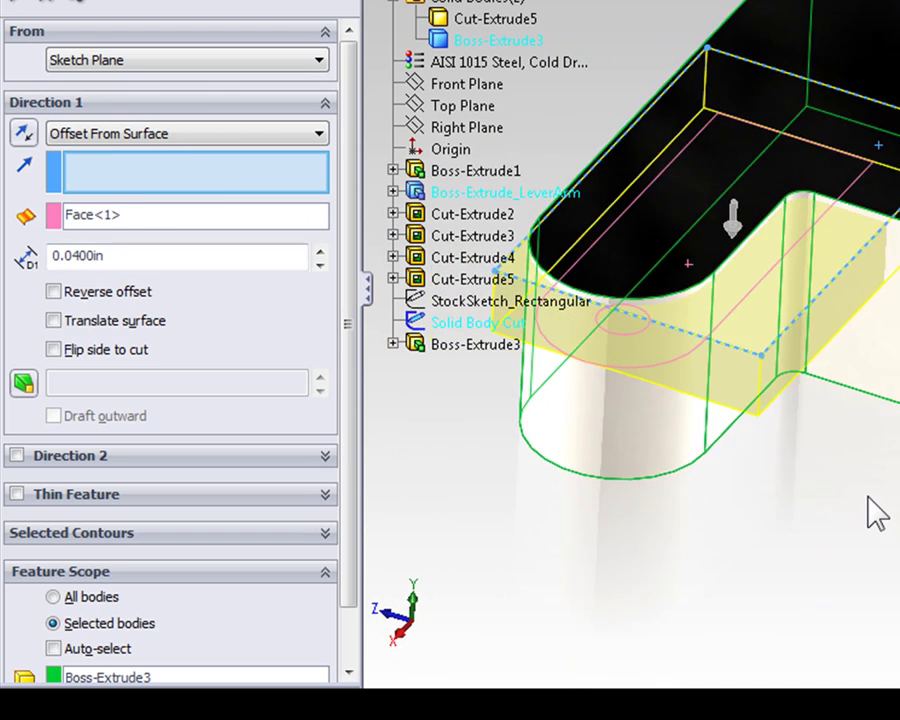
key("Up")
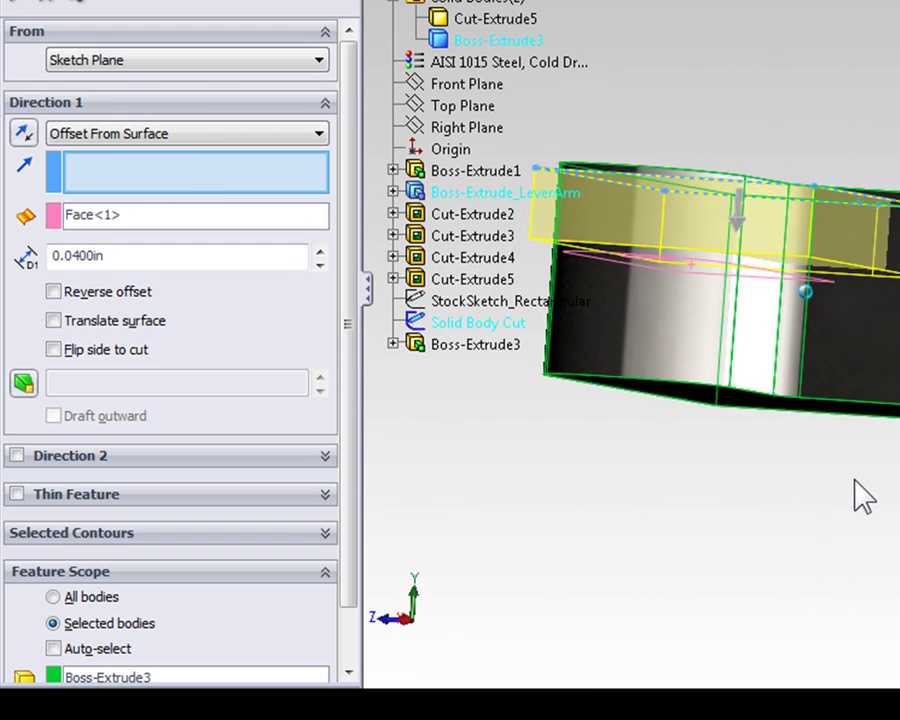
key("Down")
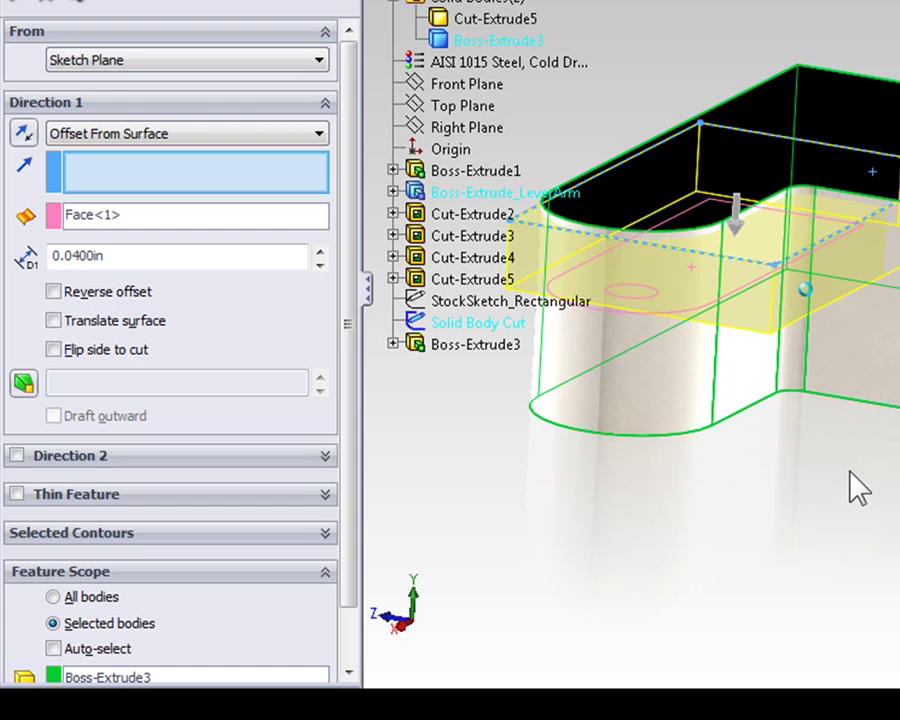
Enable Direction 2 and set it to Through All
left_click(125, 455)
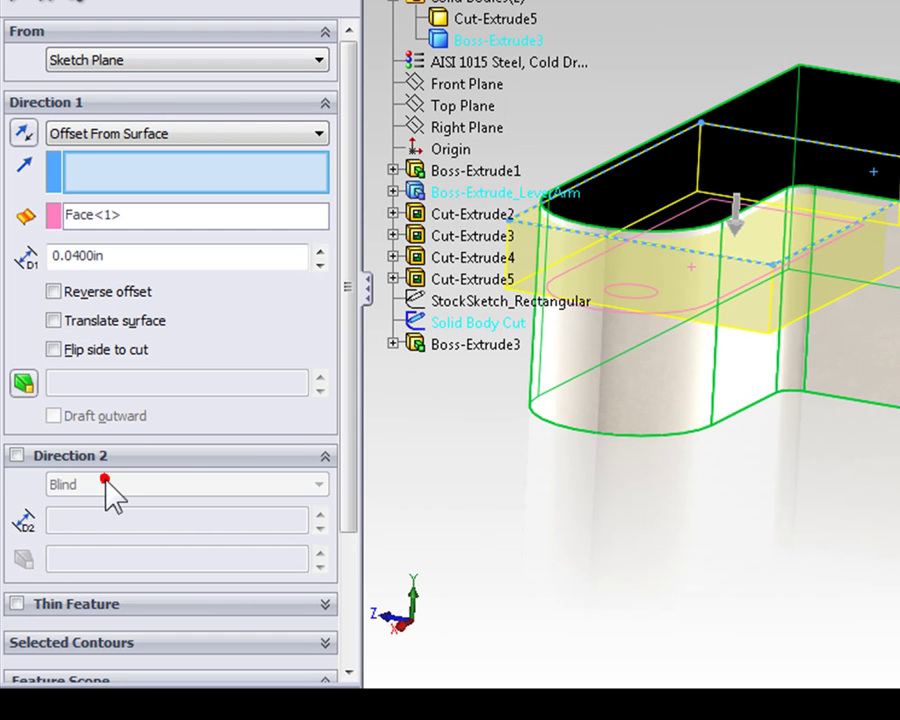
left_click(18, 456)
left_click(118, 487)
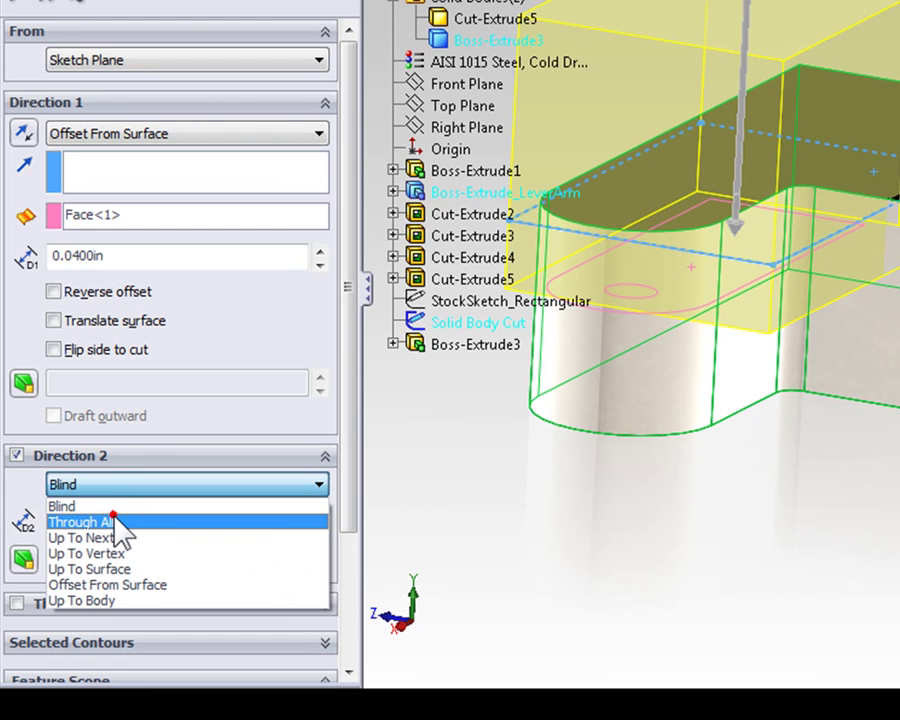
left_click(118, 520)
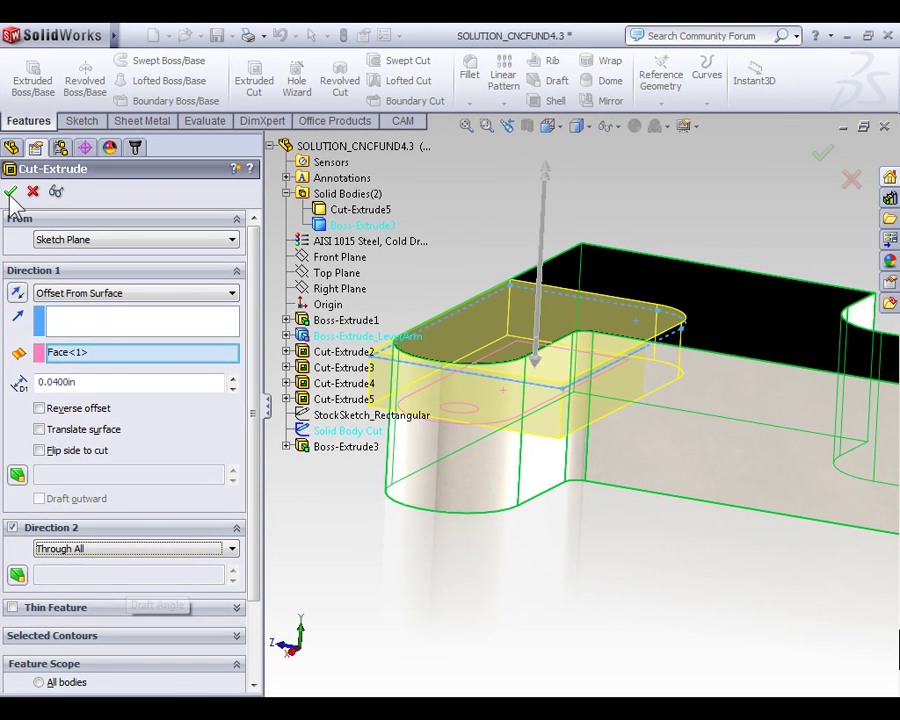
Give the Cut-Extrude6 body an olive yellow colour with about 0.63 transparency
left_click(10, 191)
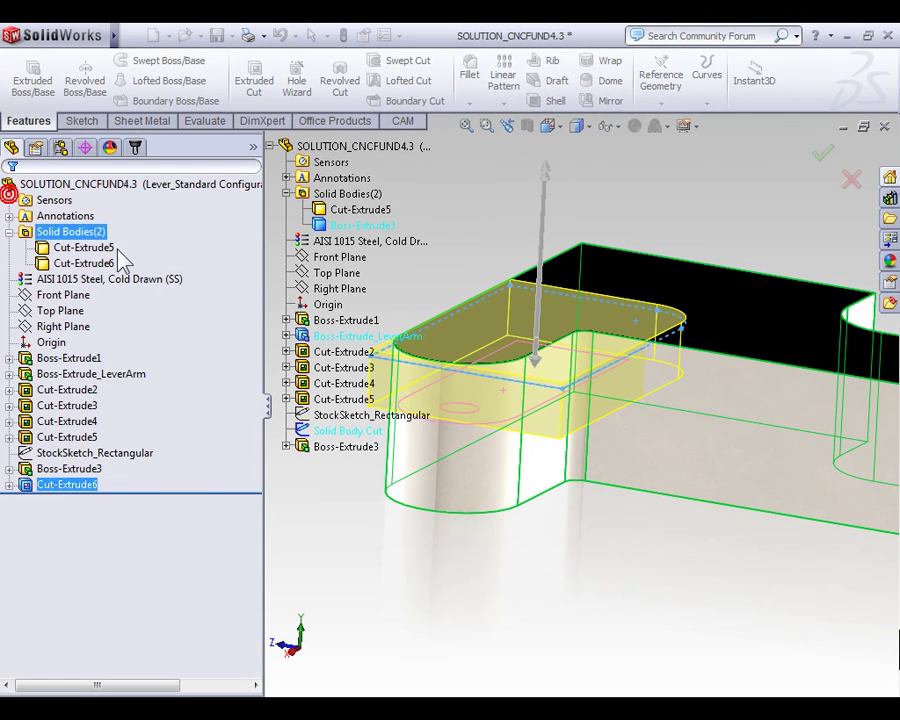
left_click(547, 560)
scroll(677, 500, "up", 4)
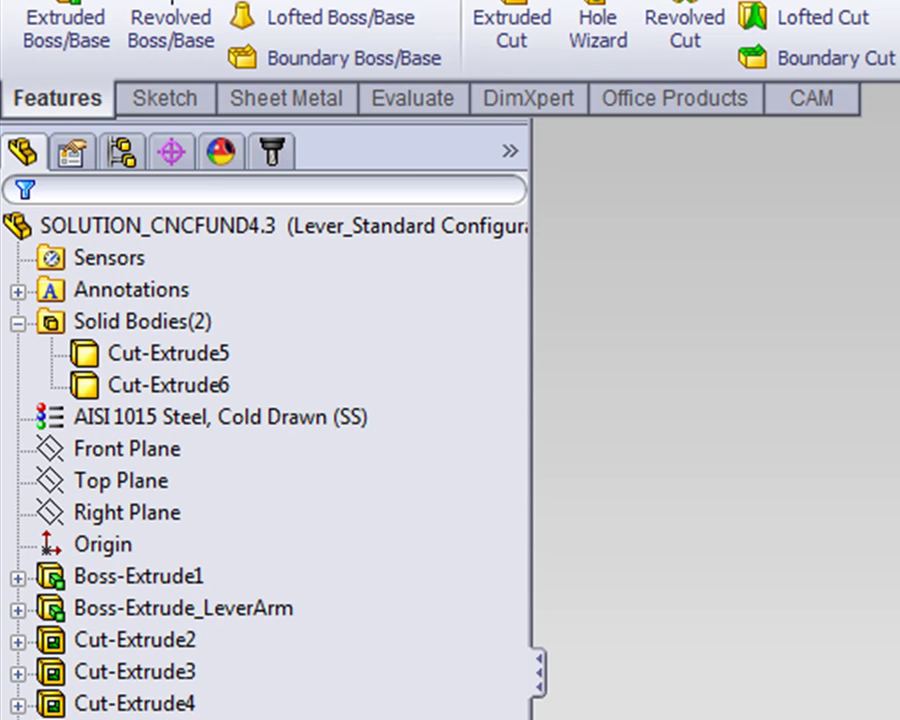
left_click(200, 390)
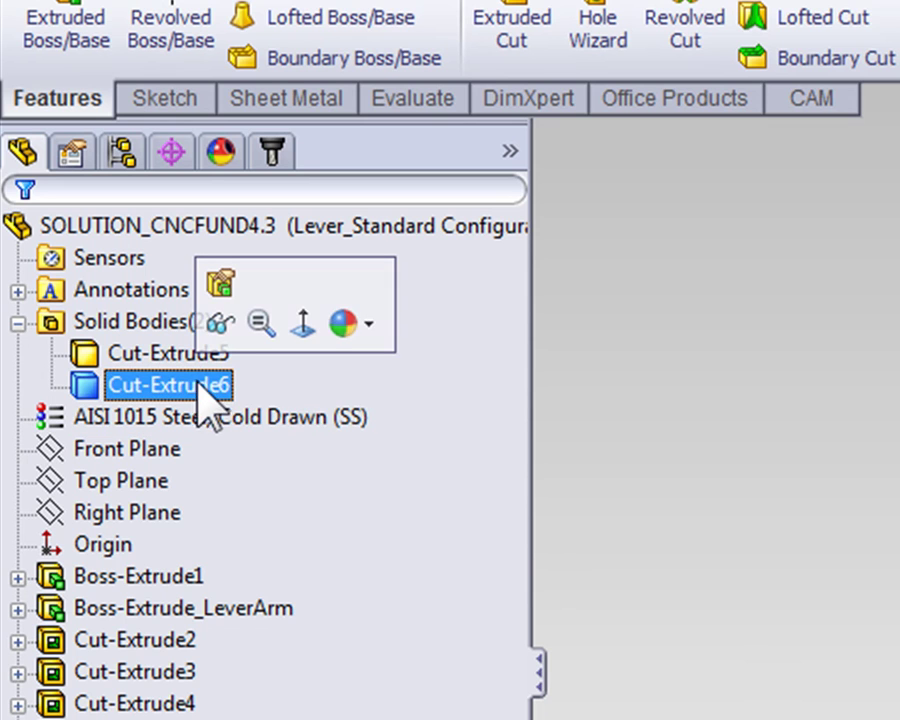
left_click(366, 330)
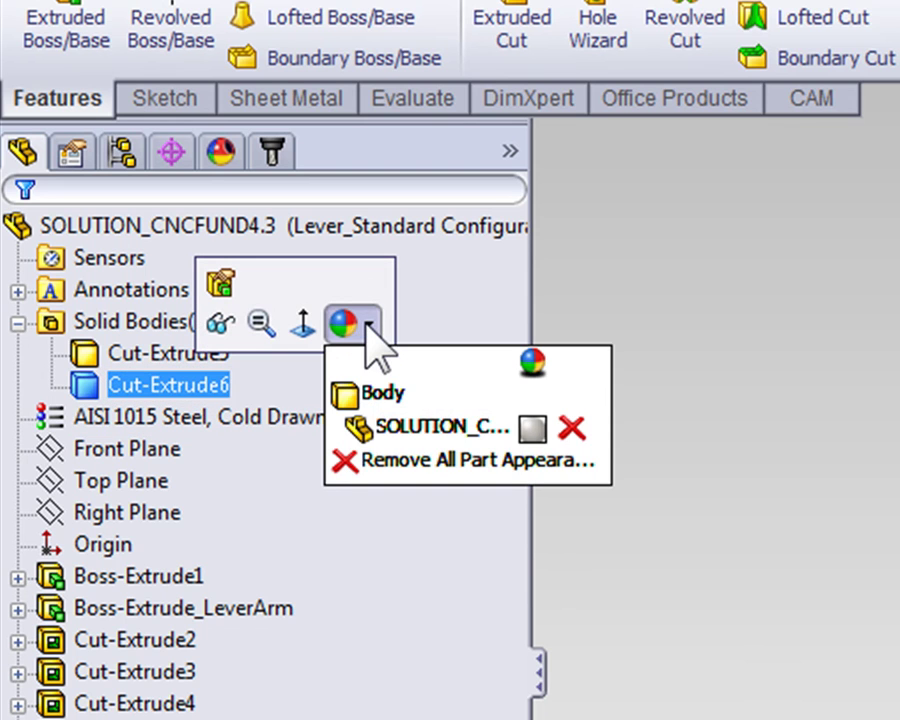
left_click(388, 397)
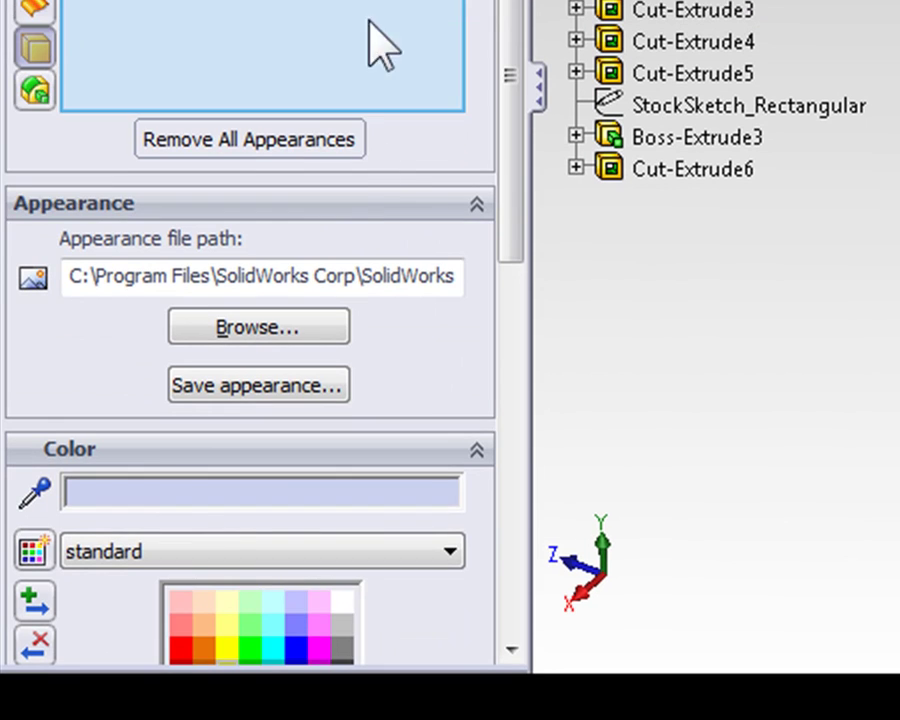
scroll(512, 300, "down", 6)
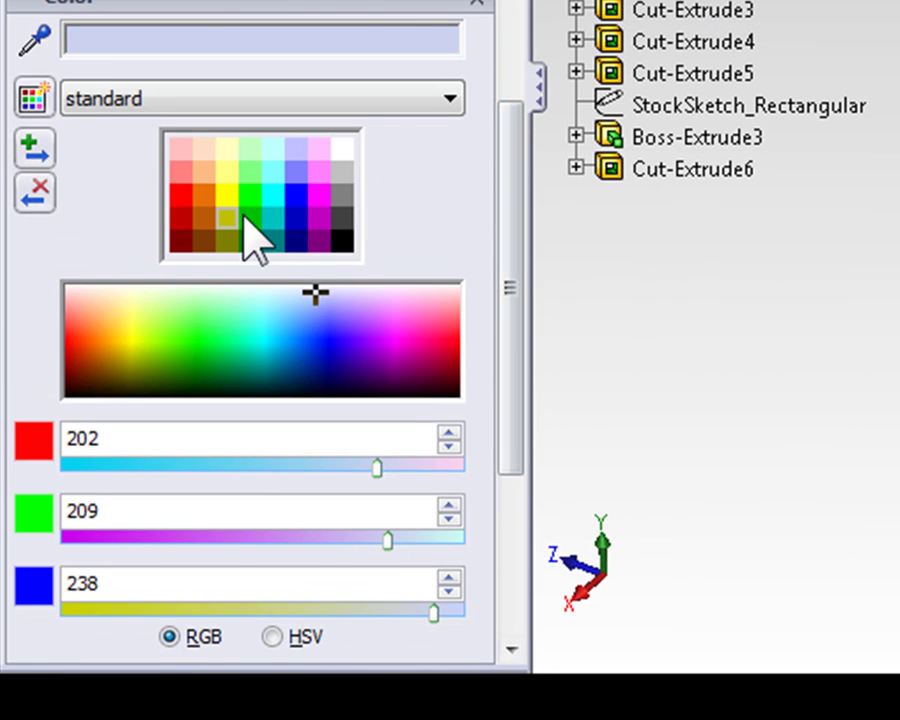
left_click(227, 226)
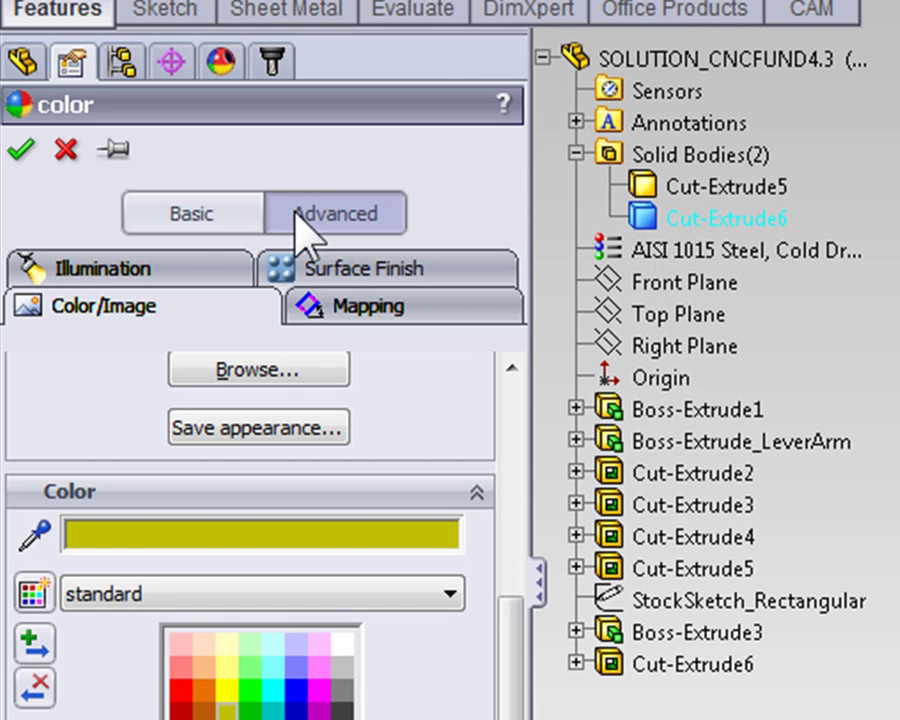
left_click(100, 285)
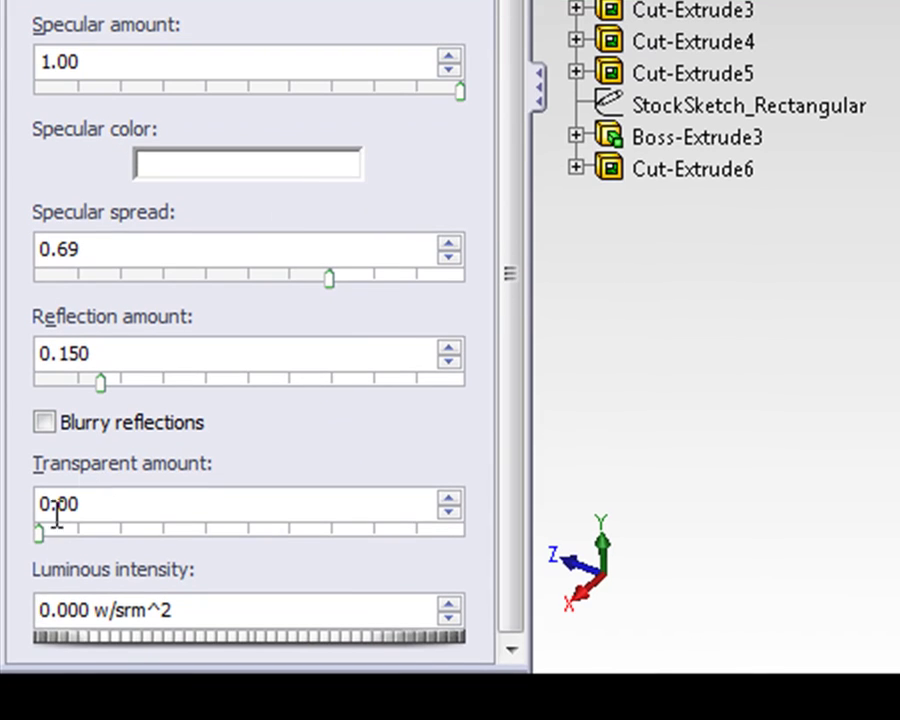
left_click_drag(38, 532, 318, 548)
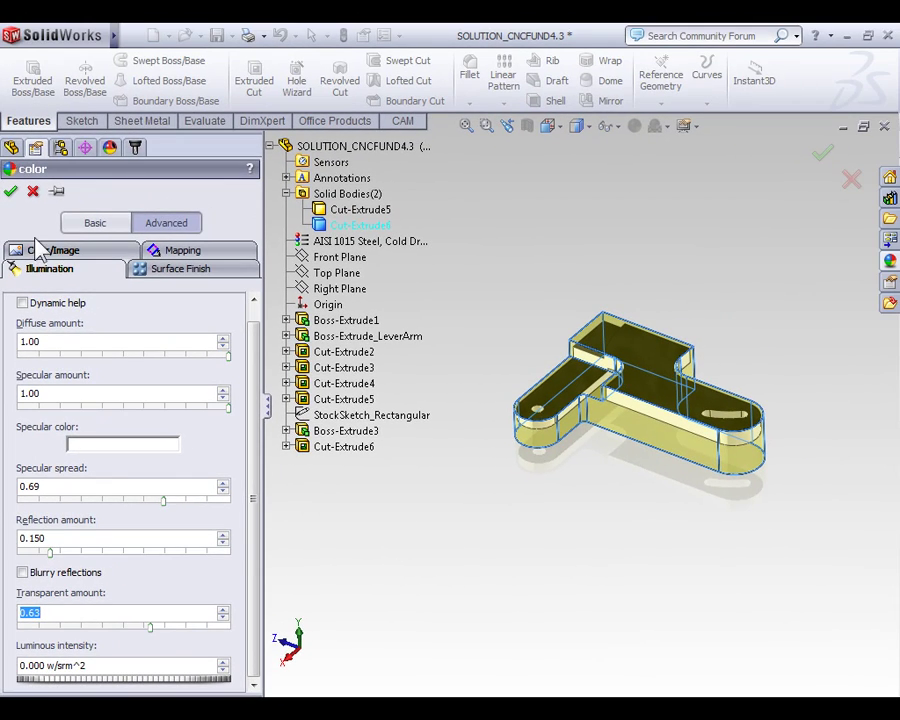
left_click(11, 190)
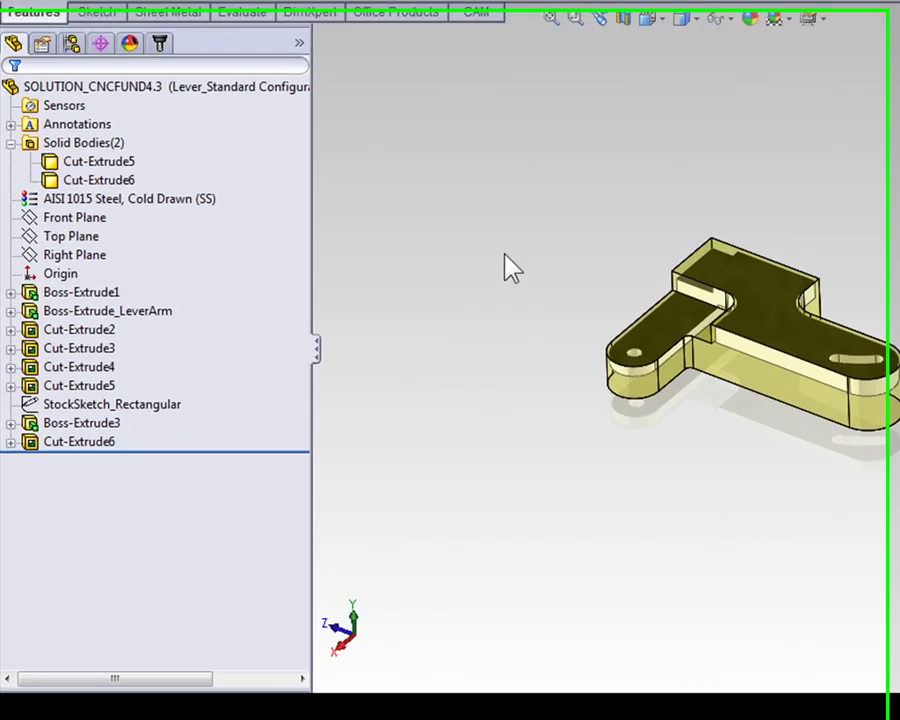
Edit the milling Job so its stock type is From Solid using the Cut-Extrude6 body
left_click(166, 31)
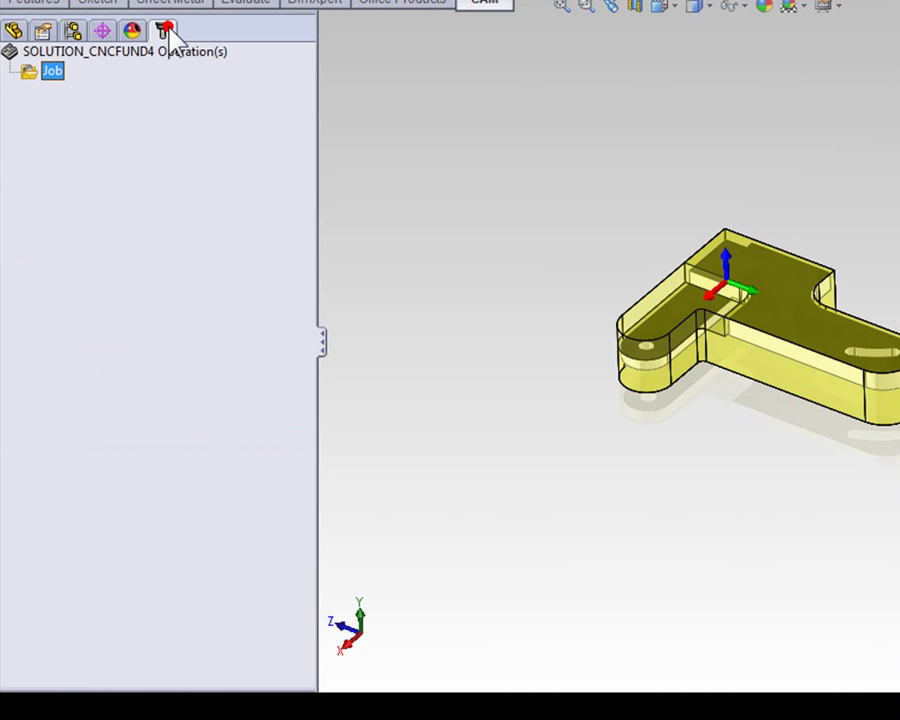
right_click(48, 73)
left_click(66, 88)
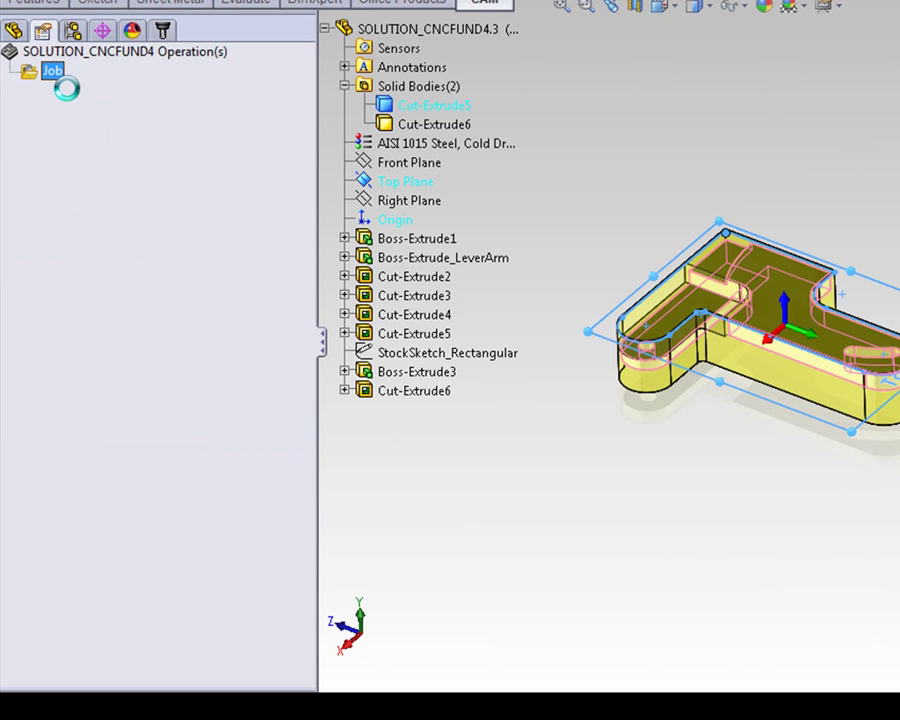
left_click(84, 278)
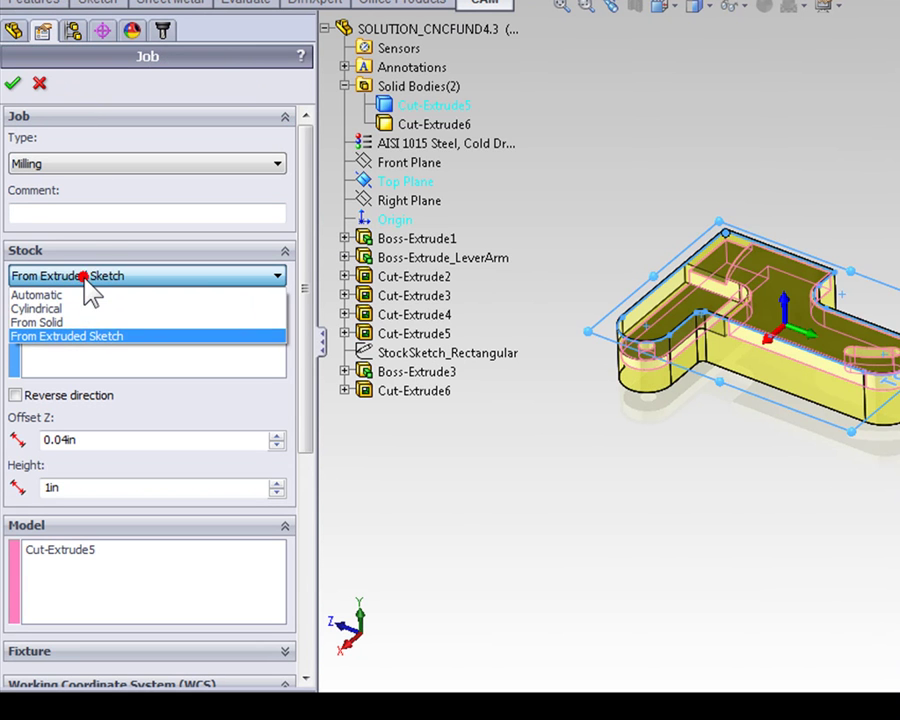
left_click(60, 323)
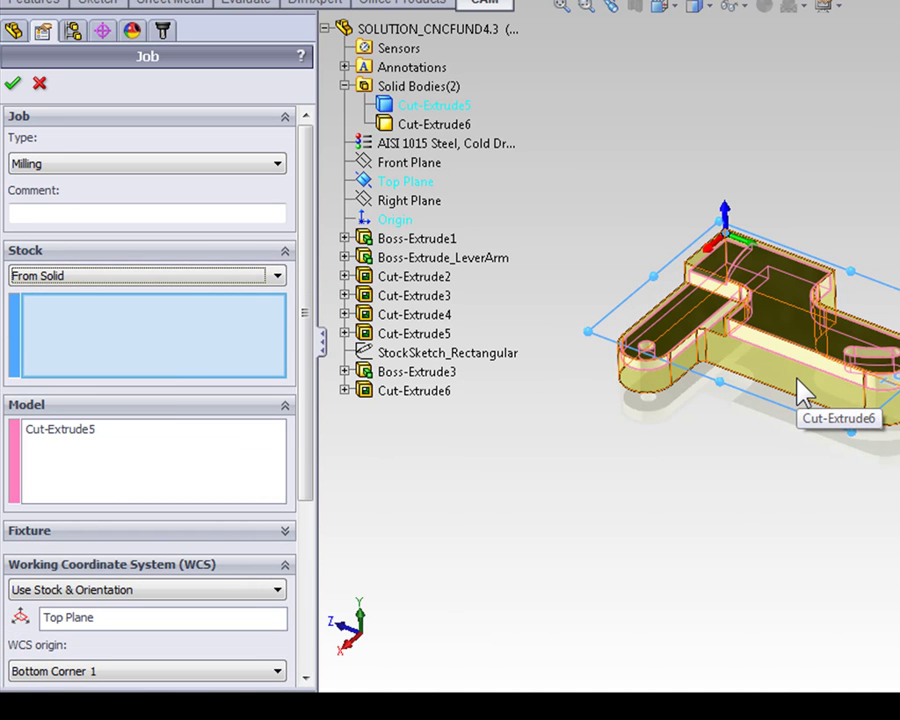
left_click(422, 128)
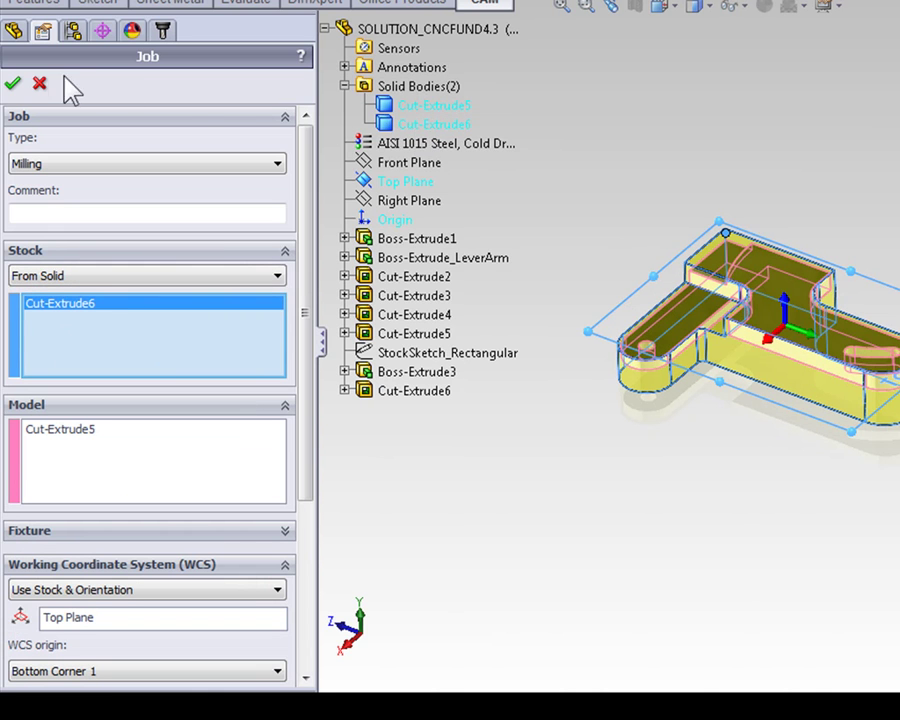
left_click(13, 84)
left_click(568, 238)
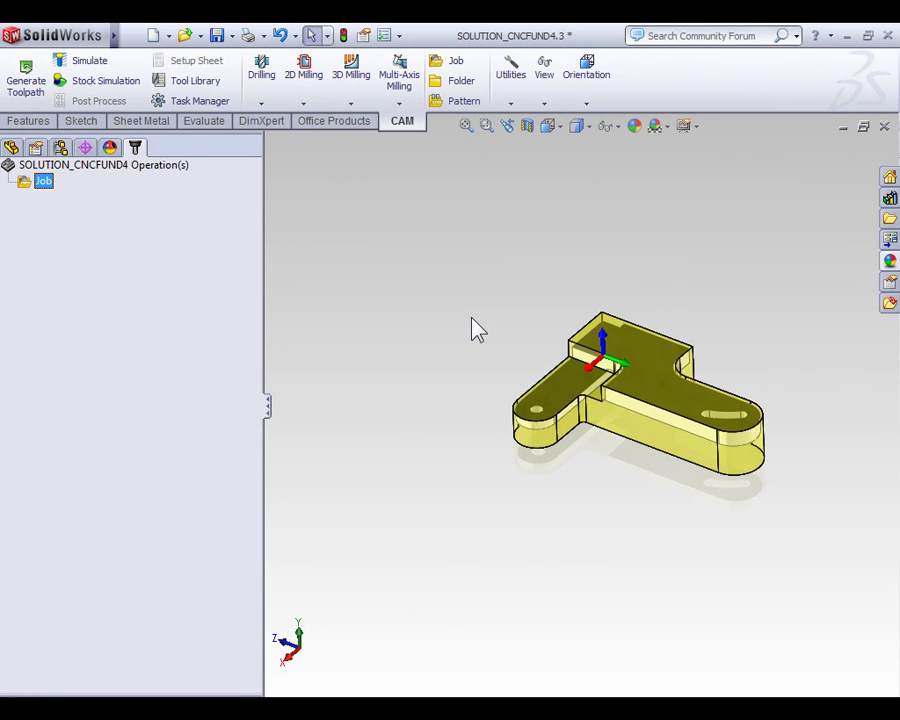
Hide the Cut-Extrude6 solid body from the FeatureManager's Solid Bodies folder
left_click(113, 165)
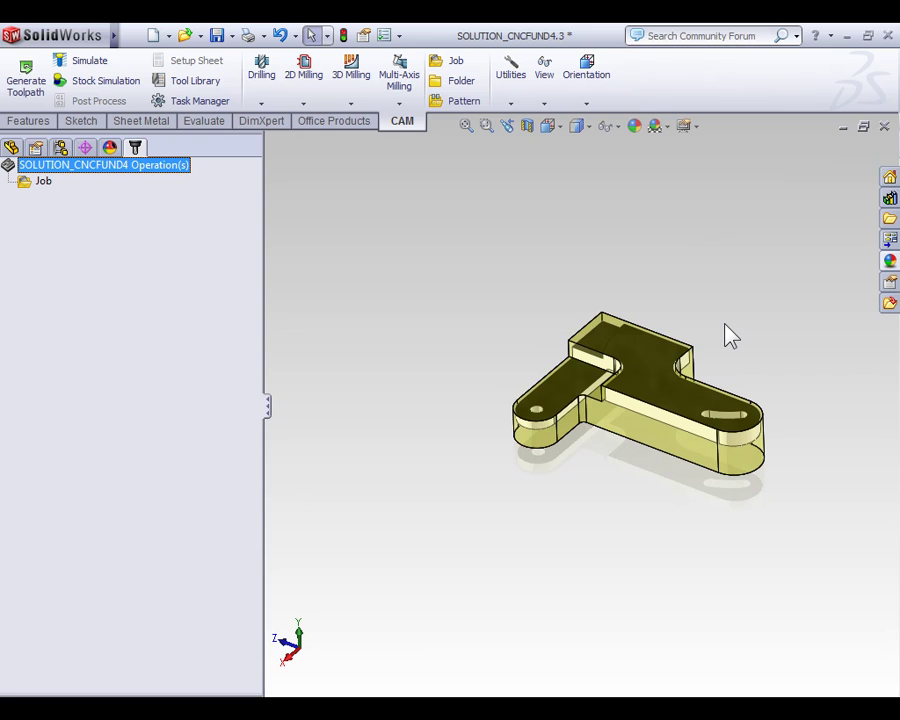
left_click(12, 148)
left_click(58, 264)
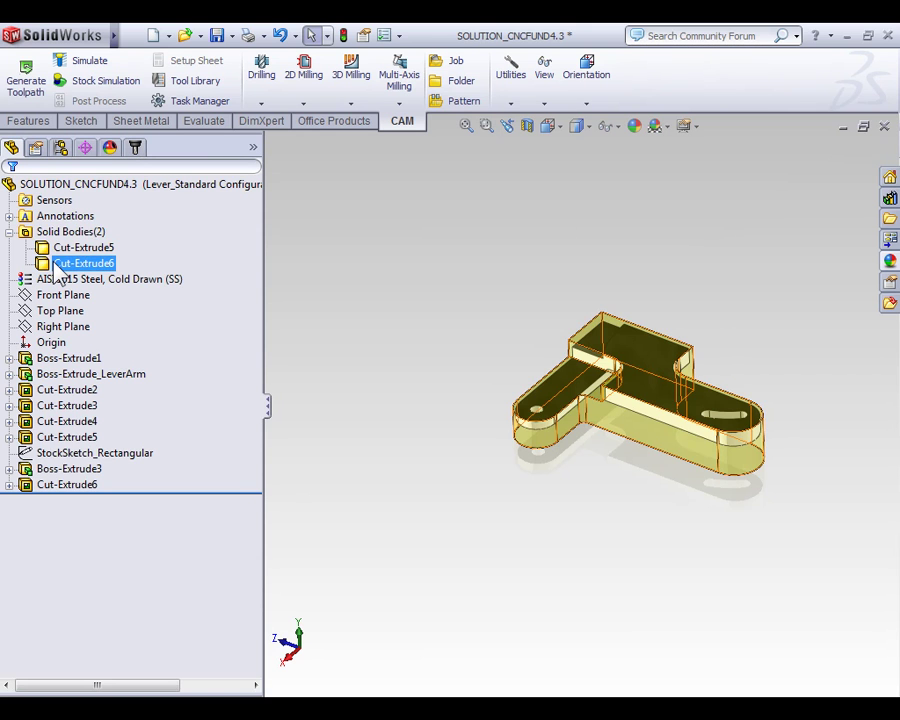
right_click(57, 265)
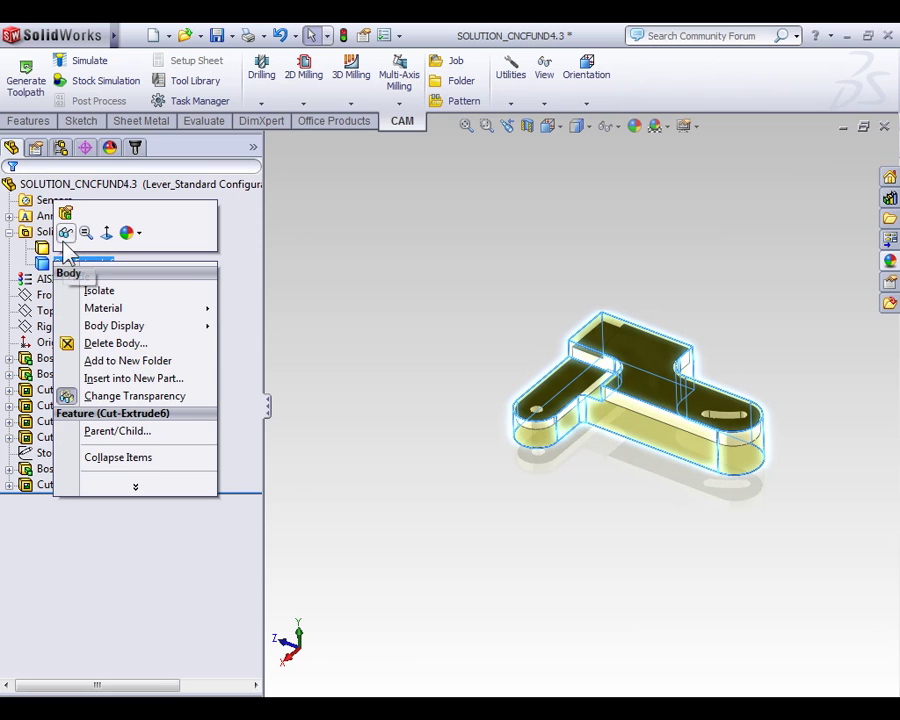
left_click(67, 234)
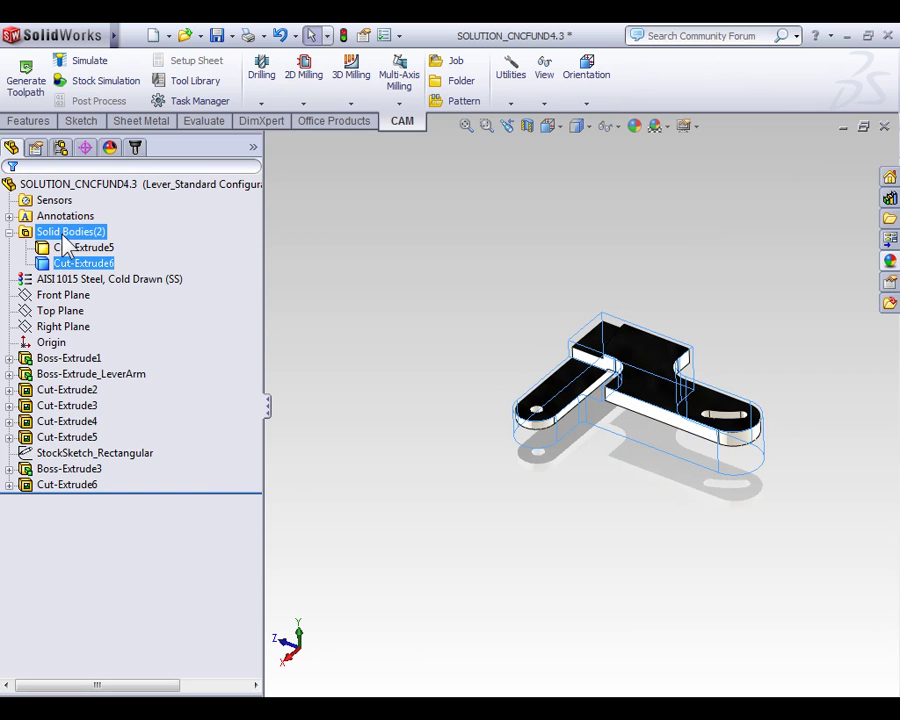
left_click(430, 330)
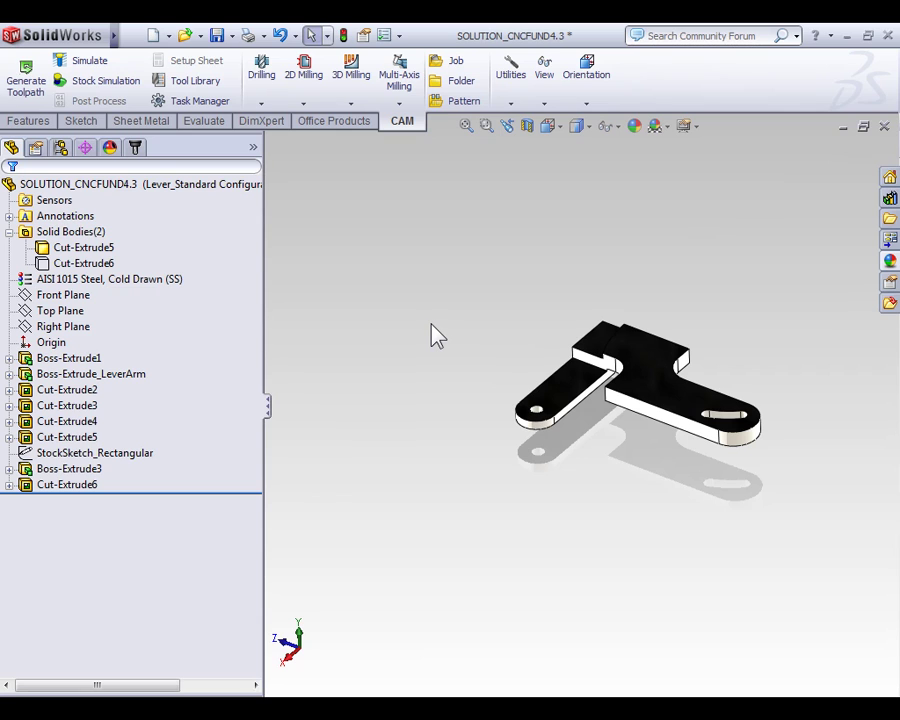